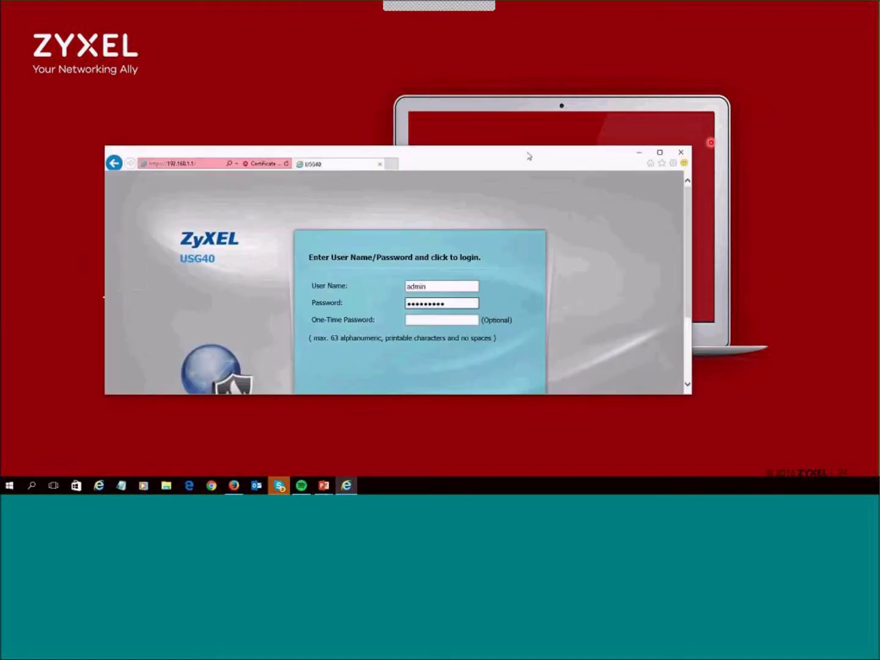
Maximize the browser, log in to the firewall as admin, and open the Anti-Virus settings under UTM Profile.
{"action": "double_click", "coordinate": [529, 156]}
{"action": "left_click", "coordinate": [515, 258]}
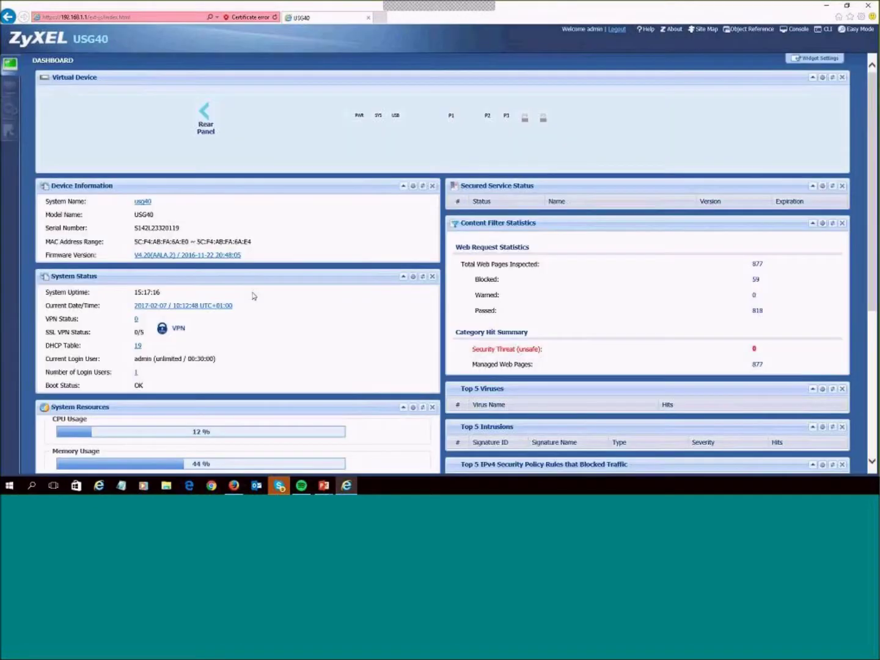
{"action": "left_click", "coordinate": [8, 111]}
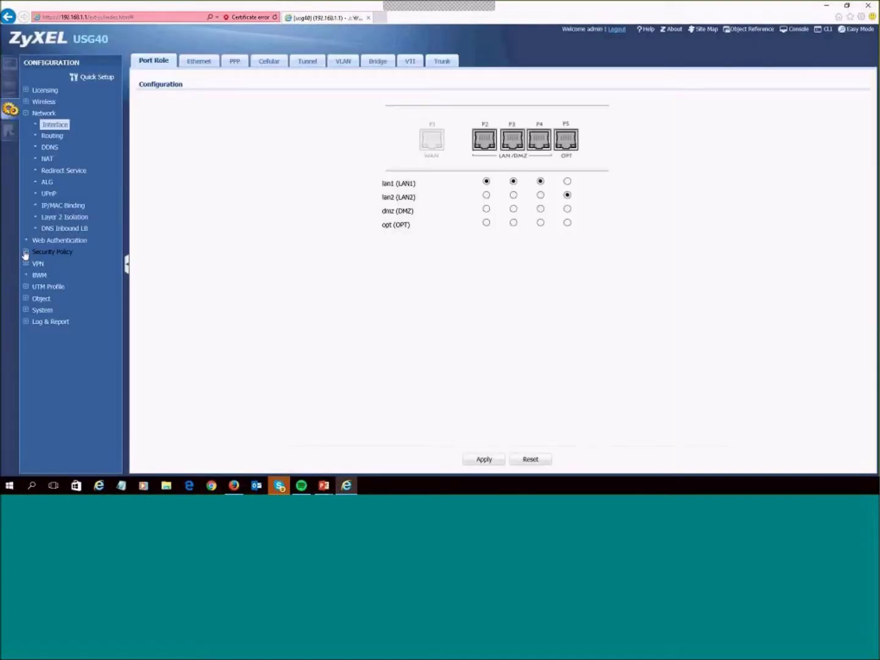
{"action": "left_click", "coordinate": [27, 288]}
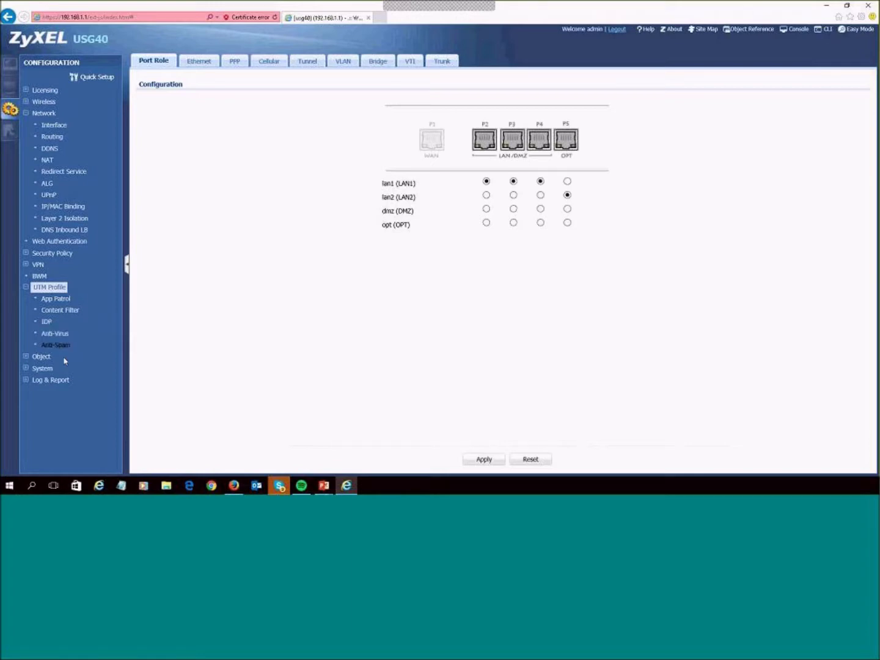
{"action": "left_click", "coordinate": [53, 334]}
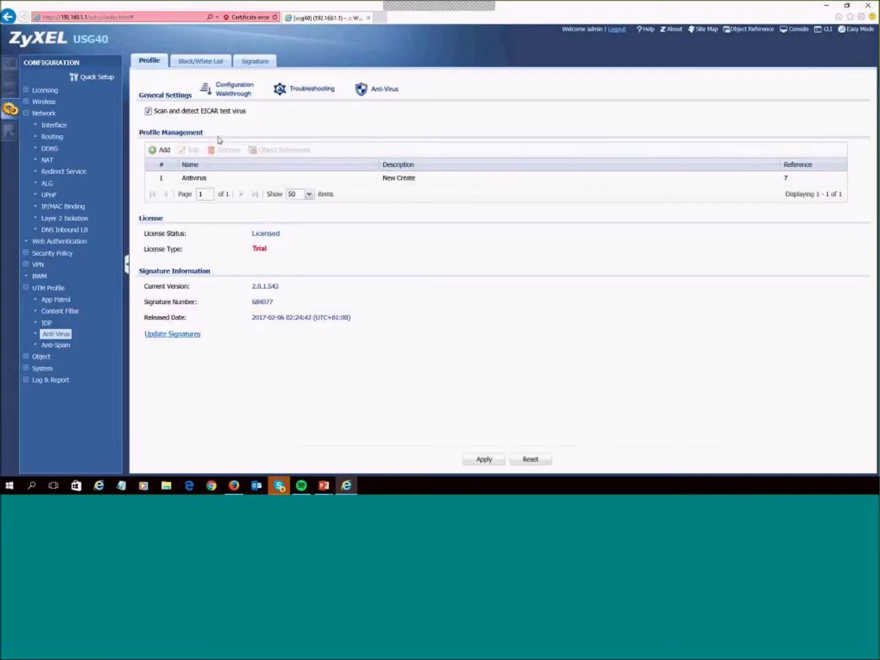
Add an anti-virus profile named AntiMalware with the default match actions and file decompression settings.
{"action": "left_click", "coordinate": [161, 150]}
{"action": "left_click", "coordinate": [353, 151]}
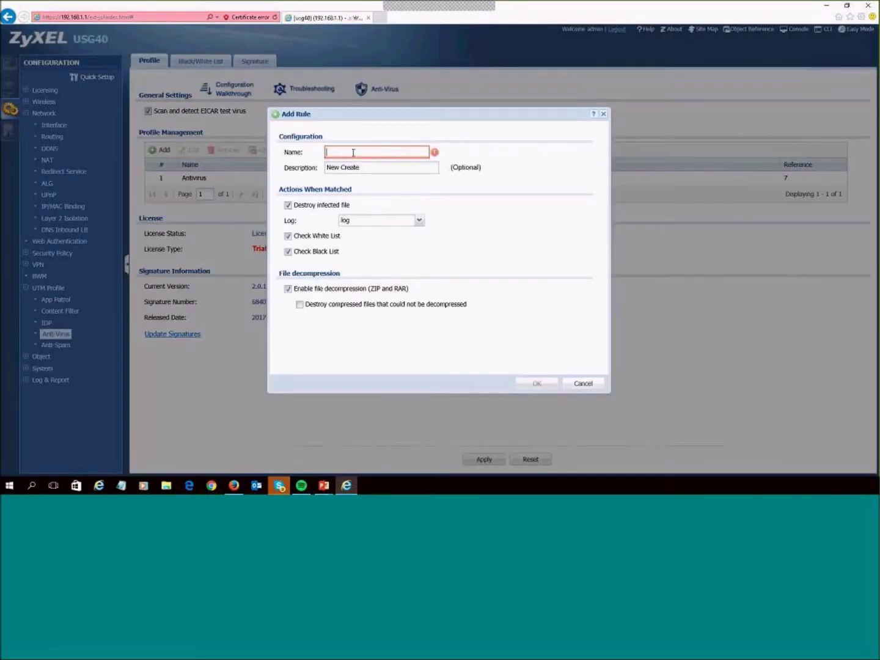
{"action": "type", "text": "M"}
{"action": "key", "text": "BackSpace"}
{"action": "type", "text": "AntiMalware"}
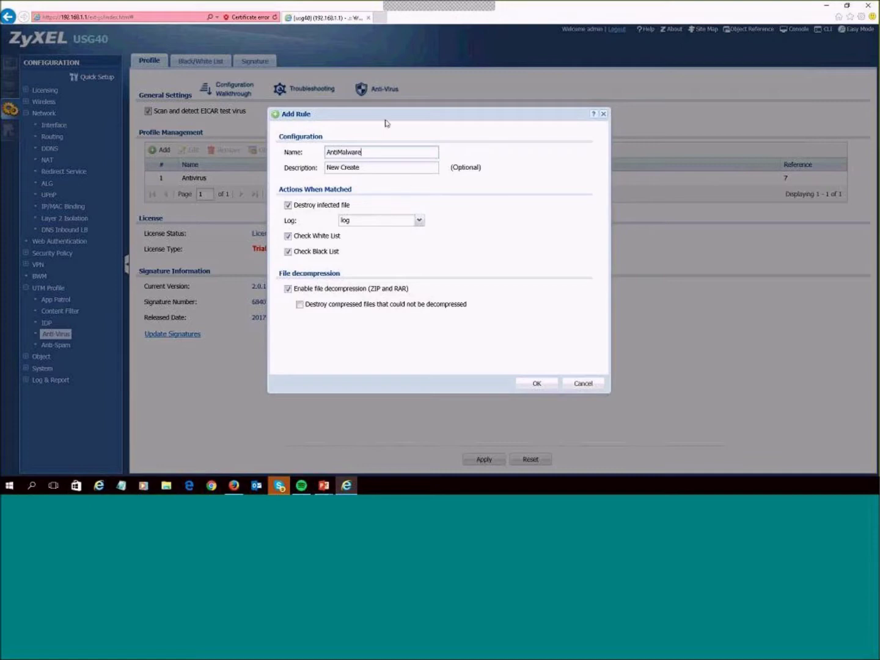
{"action": "left_click_drag", "start_coordinate": [423, 114], "coordinate": [468, 116]}
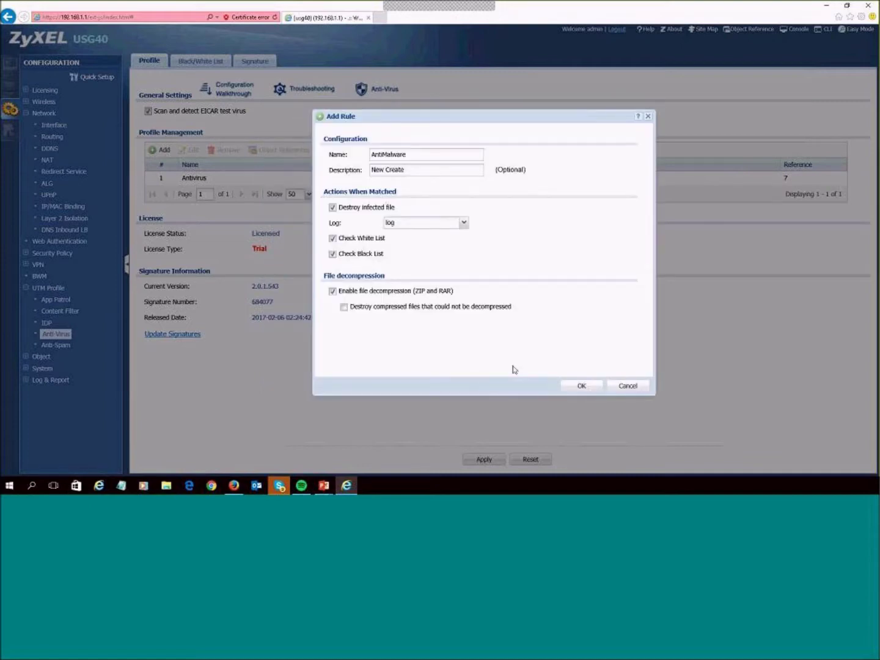
{"action": "left_click", "coordinate": [580, 386]}
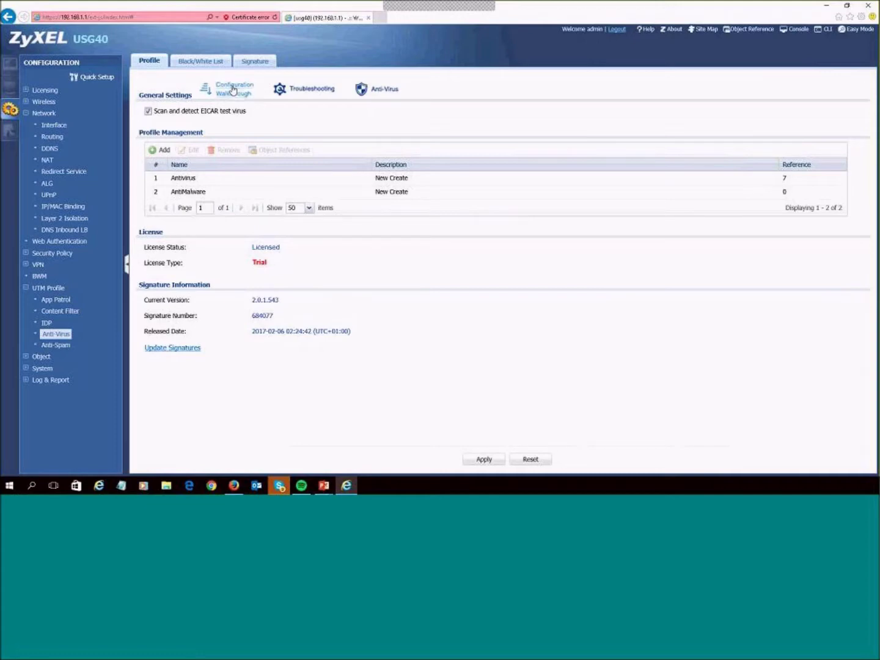
Look over the anti-virus signature query page and the black and white lists.
{"action": "left_click", "coordinate": [253, 61]}
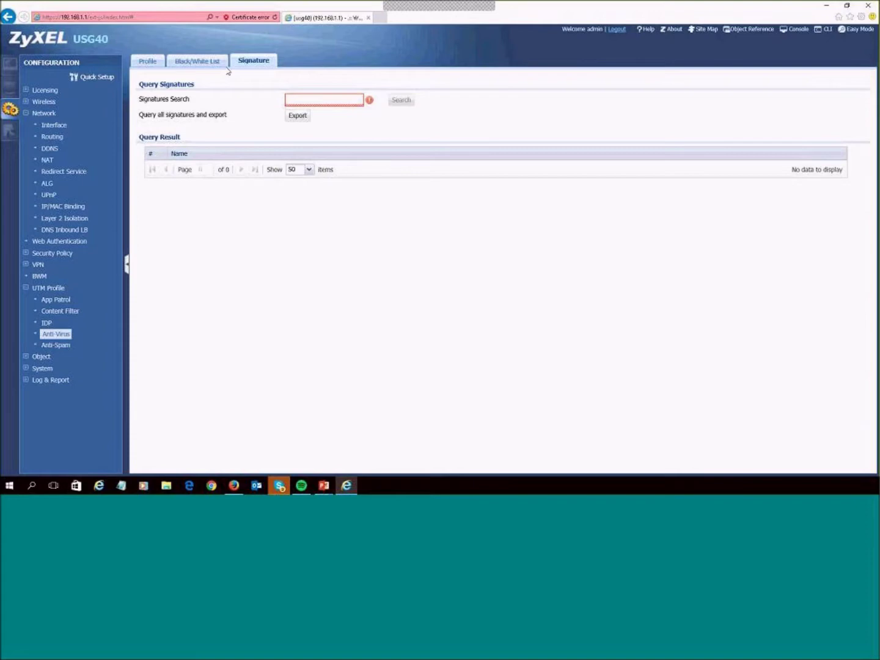
{"action": "left_click", "coordinate": [198, 62]}
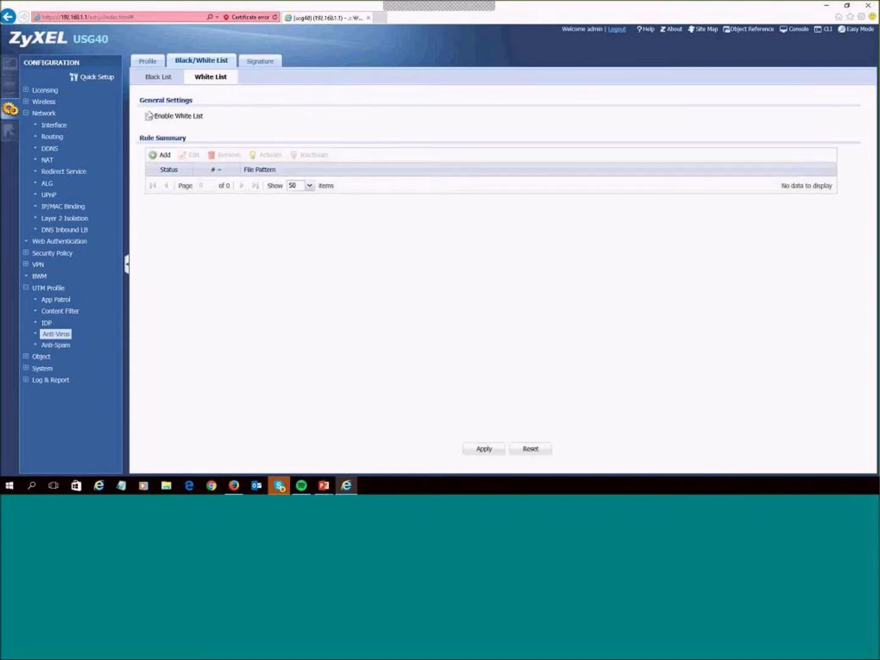
{"action": "left_click", "coordinate": [166, 80]}
{"action": "left_click", "coordinate": [210, 79]}
{"action": "left_click", "coordinate": [165, 80]}
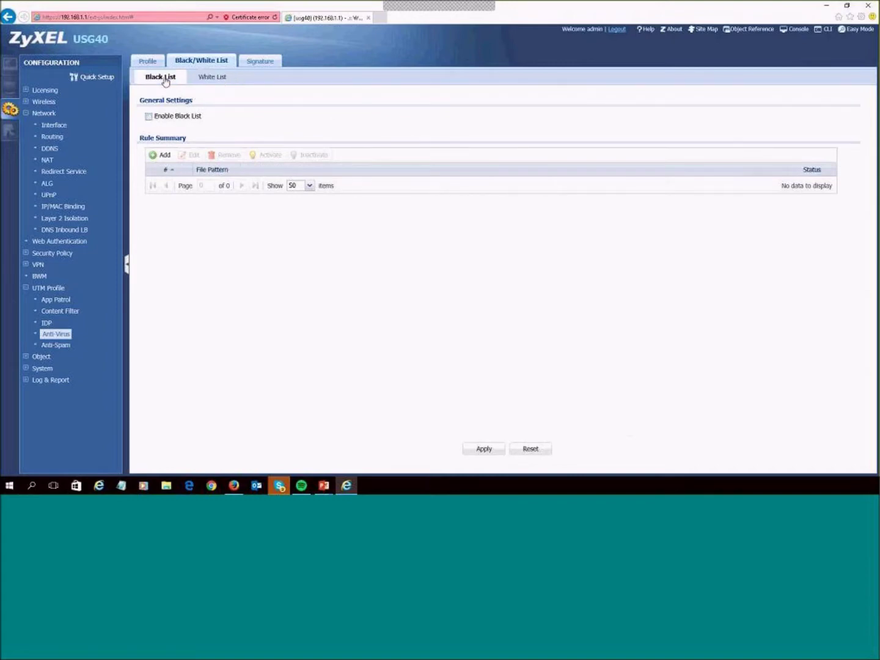
Try enabling the anti-virus black list and adding a rule for the file pattern .exe.
{"action": "left_click", "coordinate": [149, 116]}
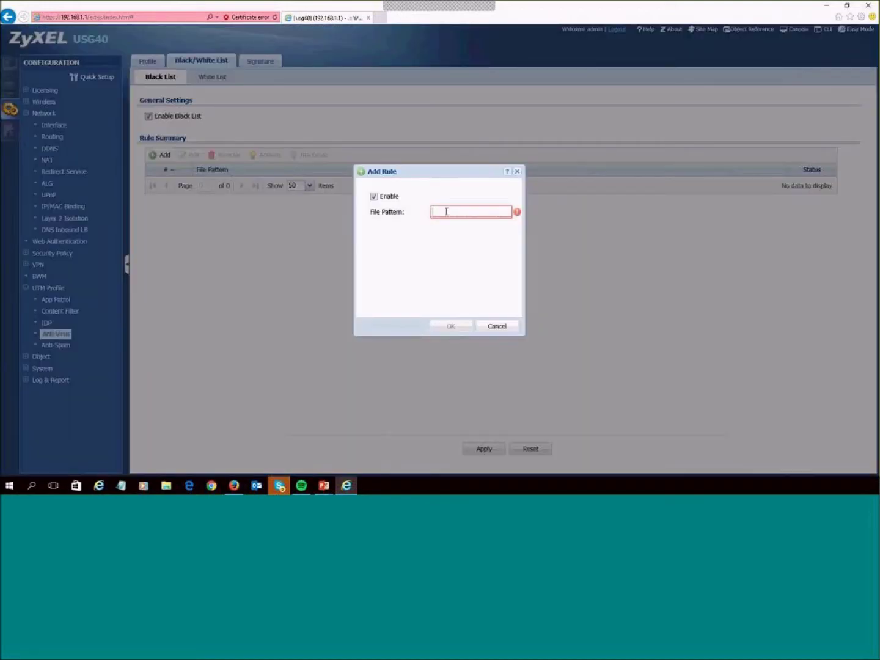
{"action": "left_click", "coordinate": [447, 211]}
{"action": "type", "text": ".exe"}
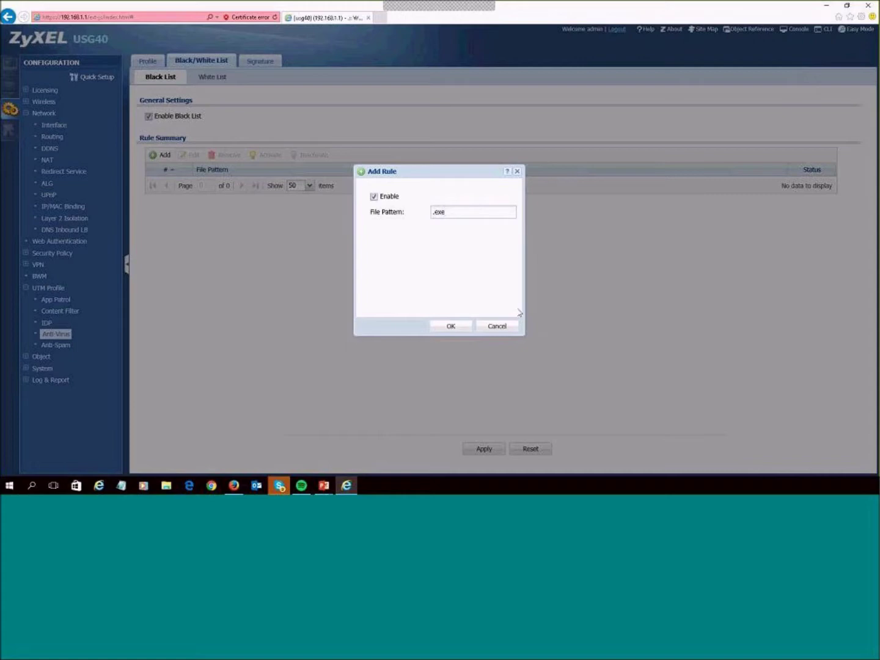
{"action": "left_click", "coordinate": [497, 326]}
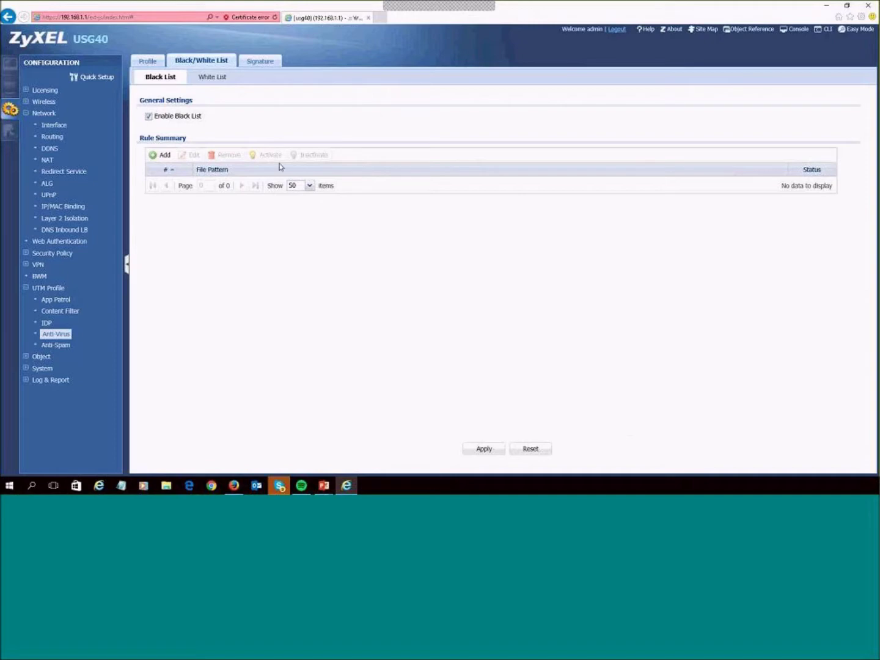
{"action": "left_click", "coordinate": [148, 61]}
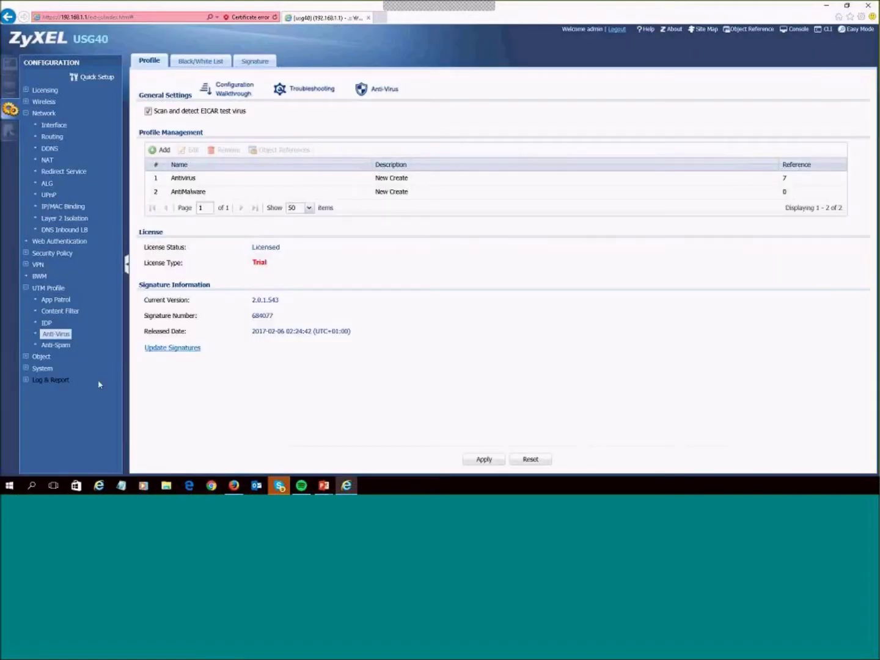
Start a new anti-spam profile and name it Correo_Basura.
{"action": "left_click", "coordinate": [55, 345]}
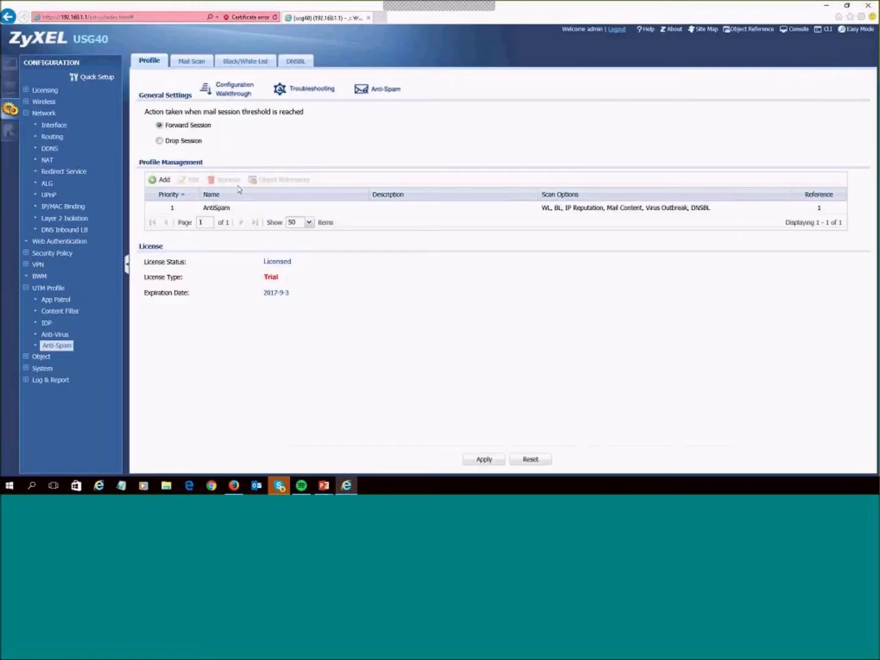
{"action": "left_click", "coordinate": [162, 180]}
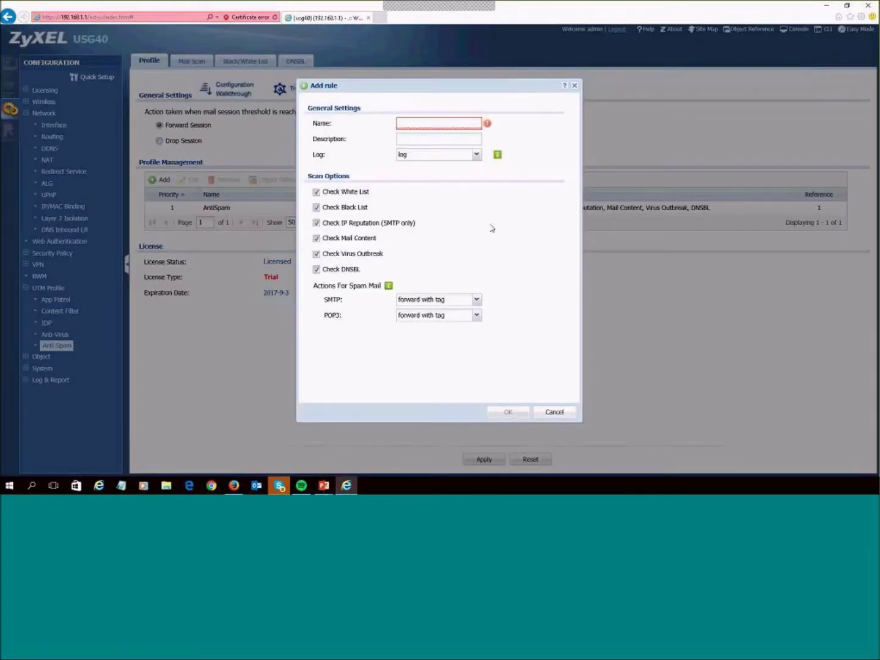
{"action": "left_click", "coordinate": [417, 122]}
{"action": "type", "text": "Co"}
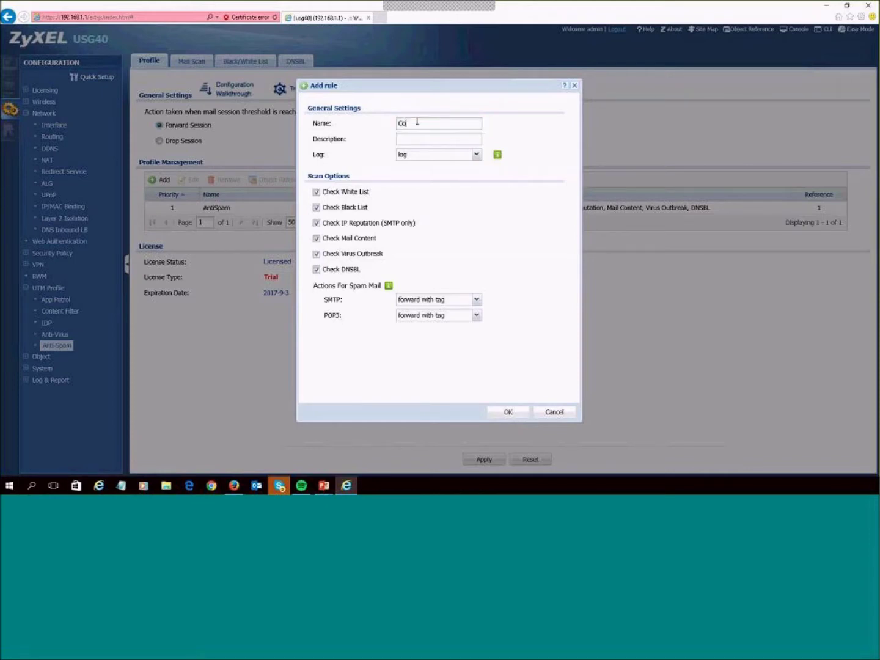
{"action": "type", "text": "rreo_Basura"}
{"action": "left_click_drag", "start_coordinate": [398, 90], "coordinate": [407, 74]}
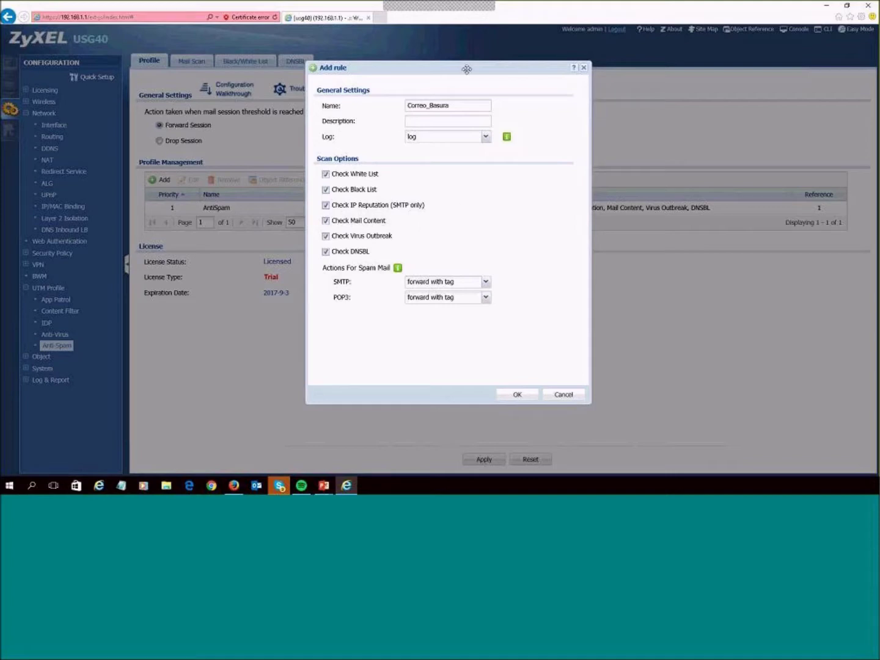
{"action": "left_click_drag", "start_coordinate": [452, 68], "coordinate": [442, 61]}
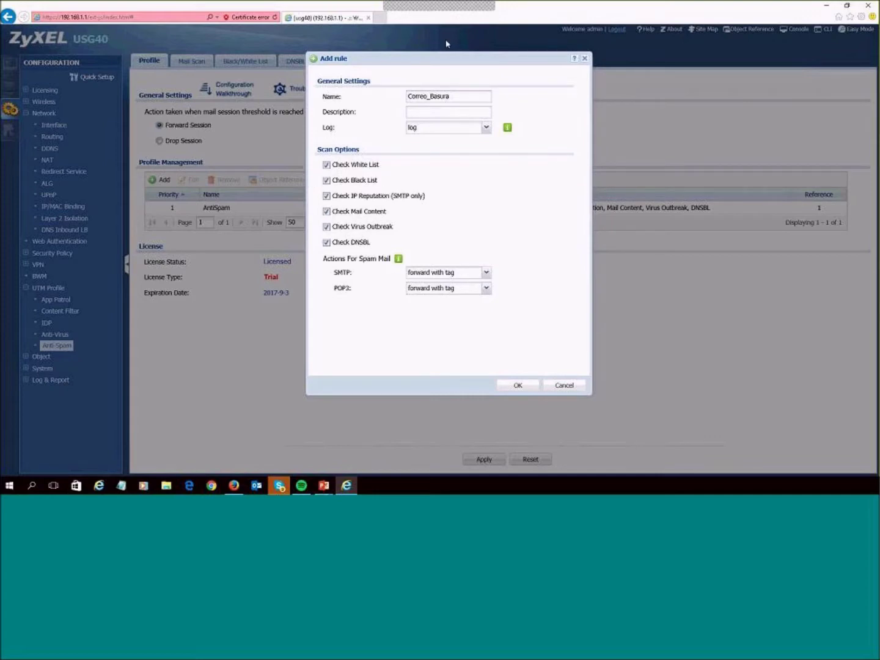
{"action": "left_click_drag", "start_coordinate": [441, 59], "coordinate": [537, 69]}
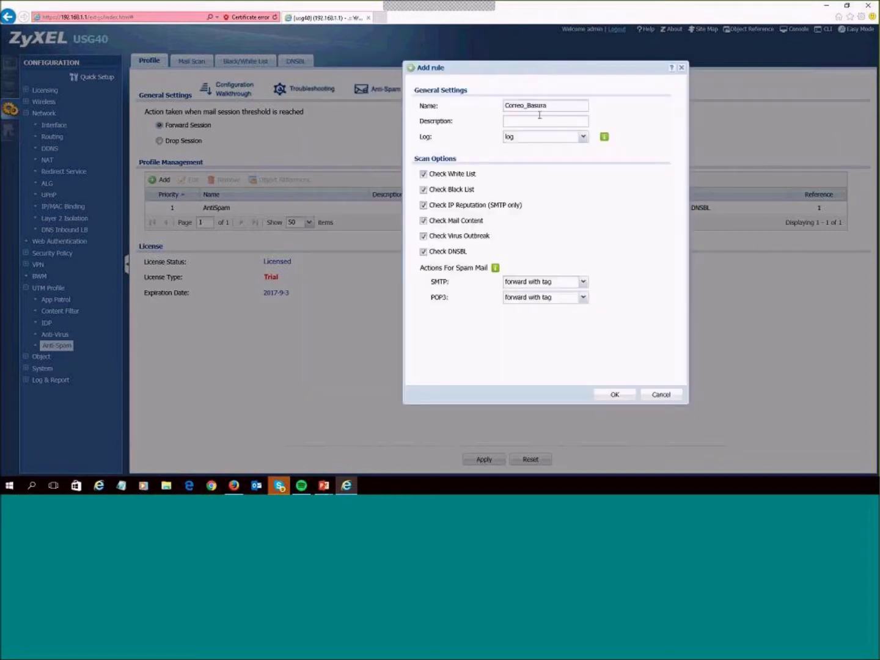
Set the Correo_Basura profile's log option to log alert.
{"action": "left_click_drag", "start_coordinate": [492, 236], "coordinate": [456, 238]}
{"action": "left_click", "coordinate": [476, 256]}
{"action": "double_click", "coordinate": [458, 254]}
{"action": "left_click_drag", "start_coordinate": [569, 67], "coordinate": [558, 55]}
{"action": "left_click", "coordinate": [574, 125]}
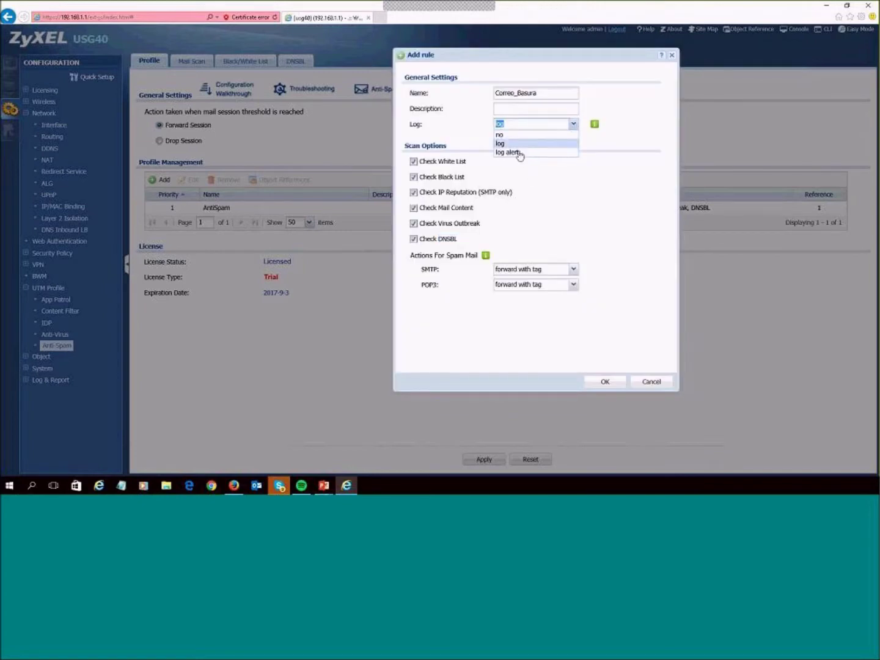
{"action": "left_click", "coordinate": [518, 152]}
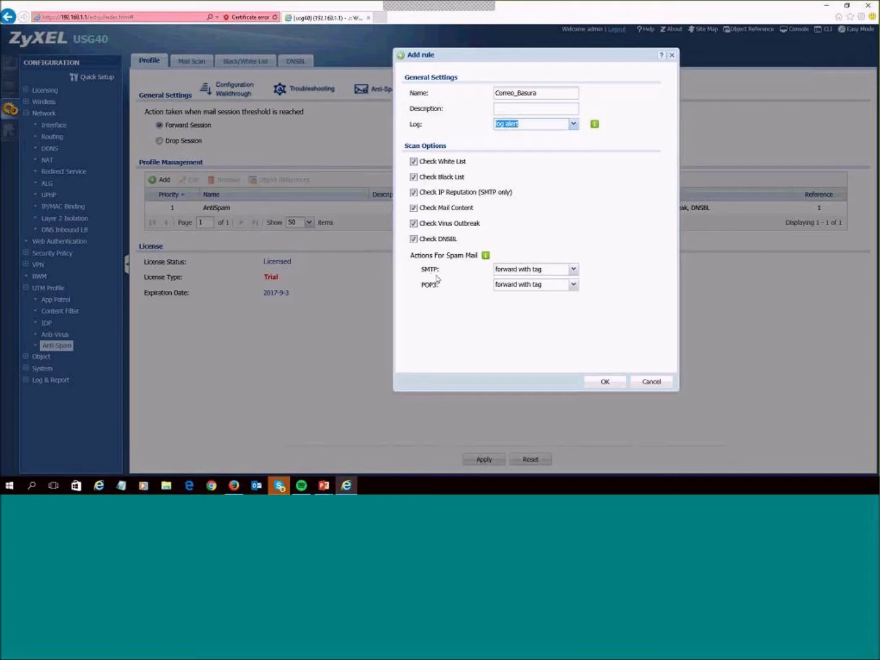
Check the SMTP and POP3 spam mail actions, keep both on forward with tag, and save the anti-spam profile.
{"action": "left_click", "coordinate": [573, 270]}
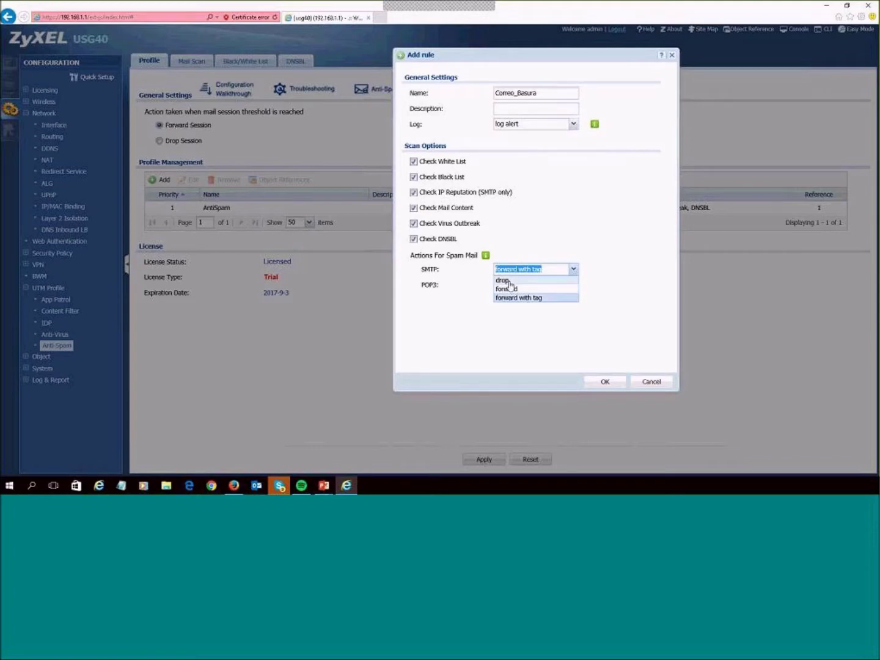
{"action": "left_click", "coordinate": [483, 322]}
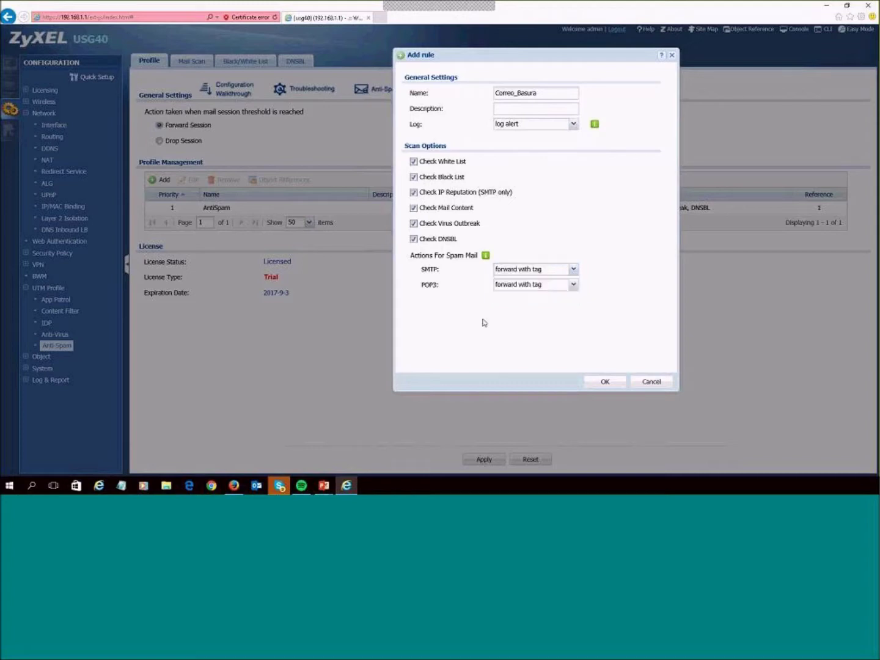
{"action": "left_click", "coordinate": [573, 286]}
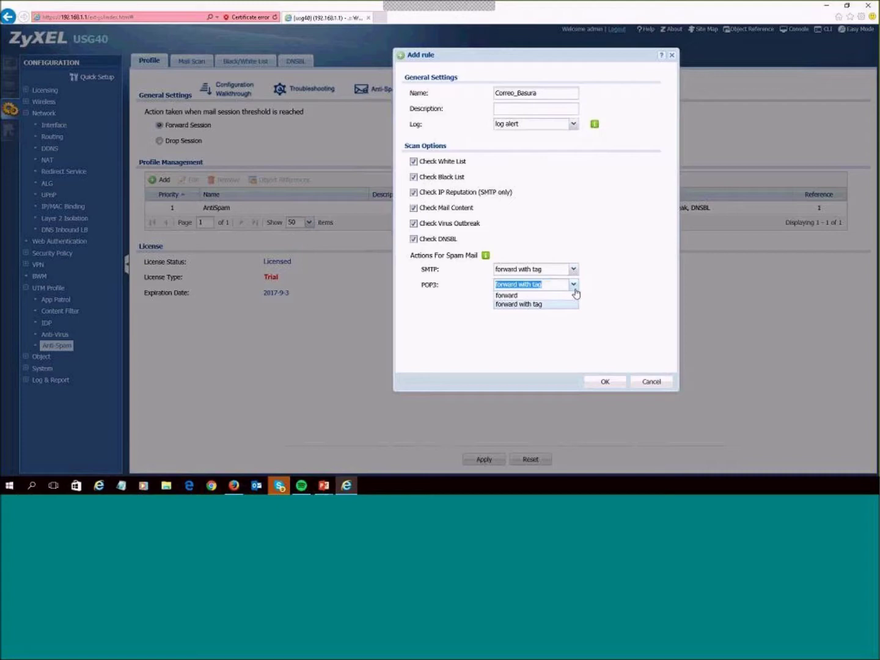
{"action": "left_click", "coordinate": [530, 320]}
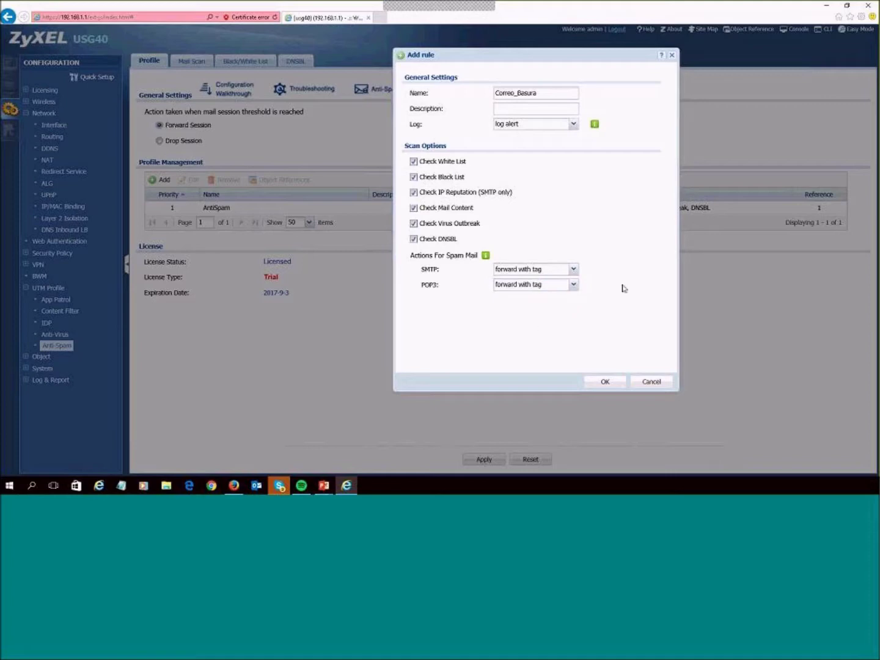
{"action": "left_click", "coordinate": [608, 382]}
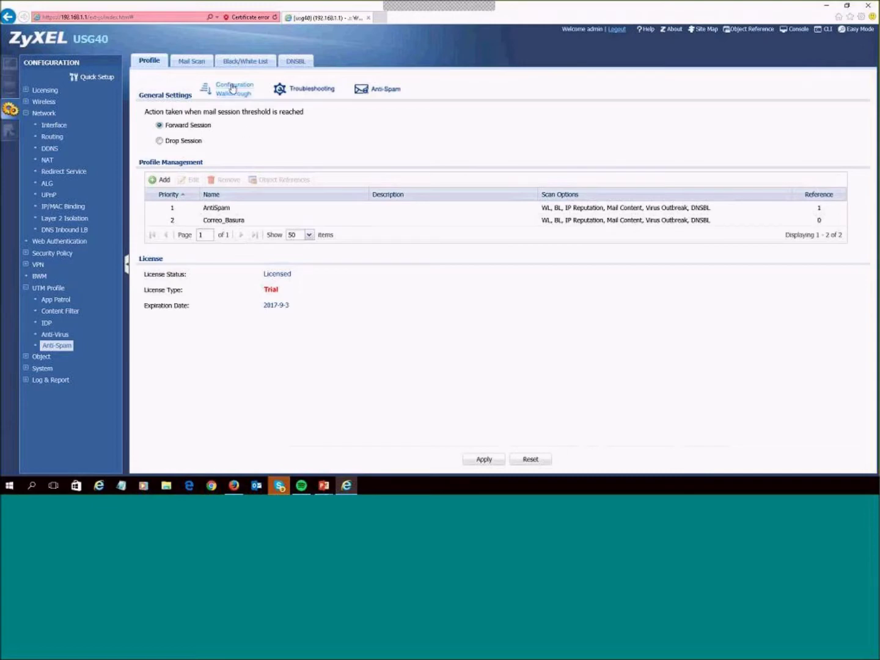
Enable Sender Reputation Checking (SMTP only) in the anti-spam mail scan settings.
{"action": "left_click", "coordinate": [198, 62]}
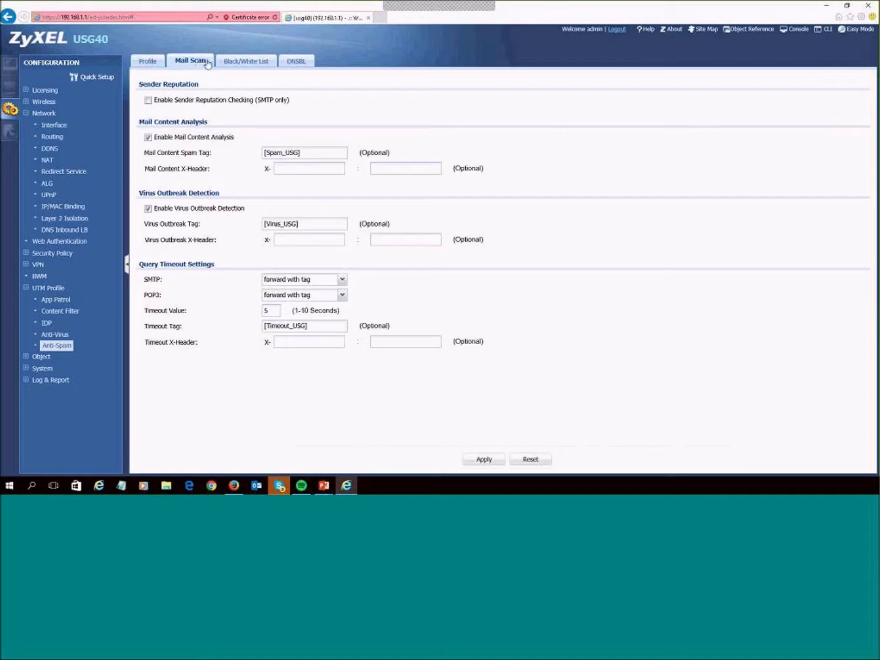
{"action": "left_click", "coordinate": [165, 100]}
{"action": "left_click_drag", "start_coordinate": [289, 102], "coordinate": [256, 101]}
{"action": "left_click", "coordinate": [233, 100]}
{"action": "left_click", "coordinate": [302, 168]}
View the anti-spam white and black lists, and apply the mail scan settings.
{"action": "left_click", "coordinate": [245, 61]}
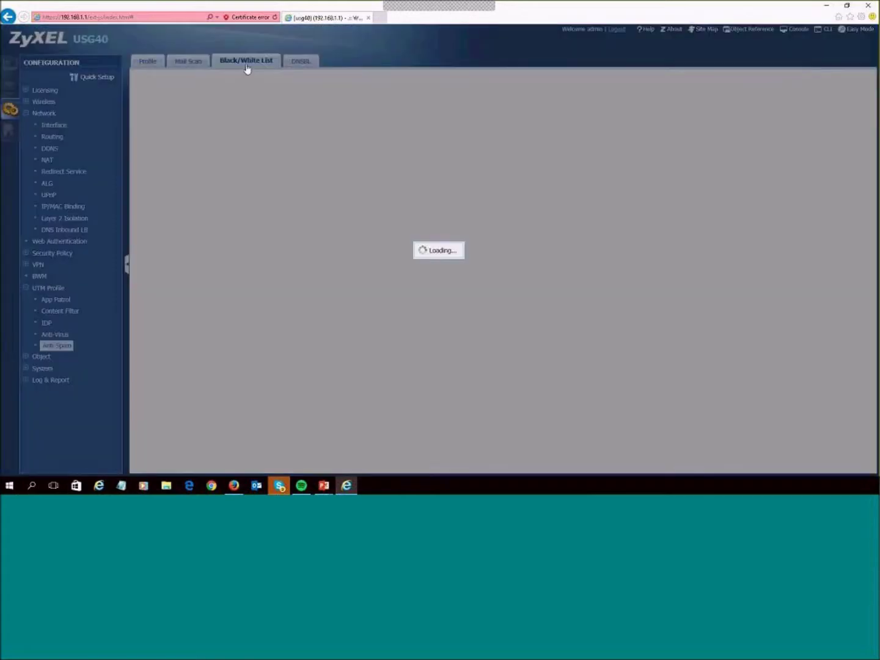
{"action": "left_click", "coordinate": [210, 85]}
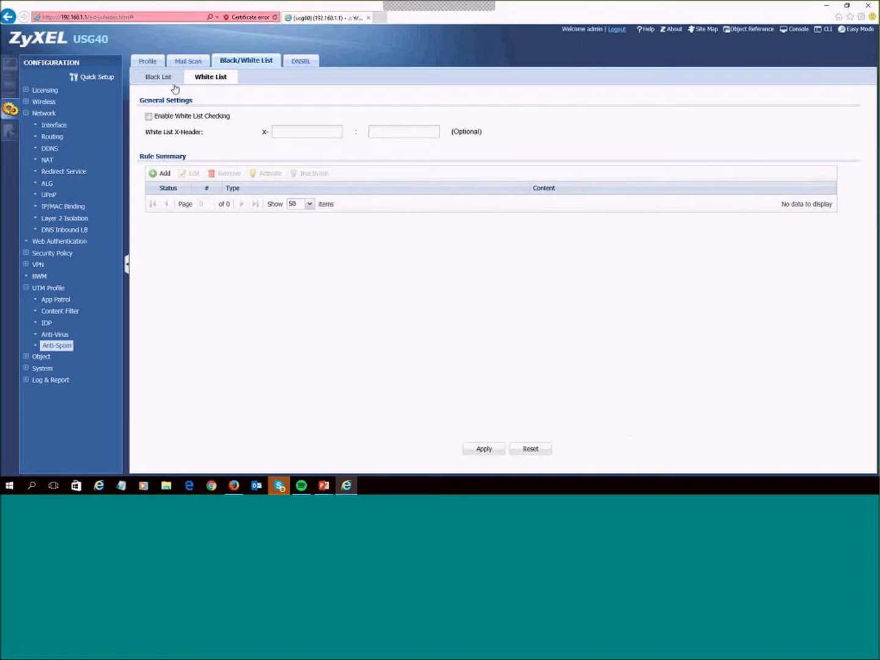
{"action": "left_click", "coordinate": [164, 80]}
{"action": "left_click", "coordinate": [194, 64]}
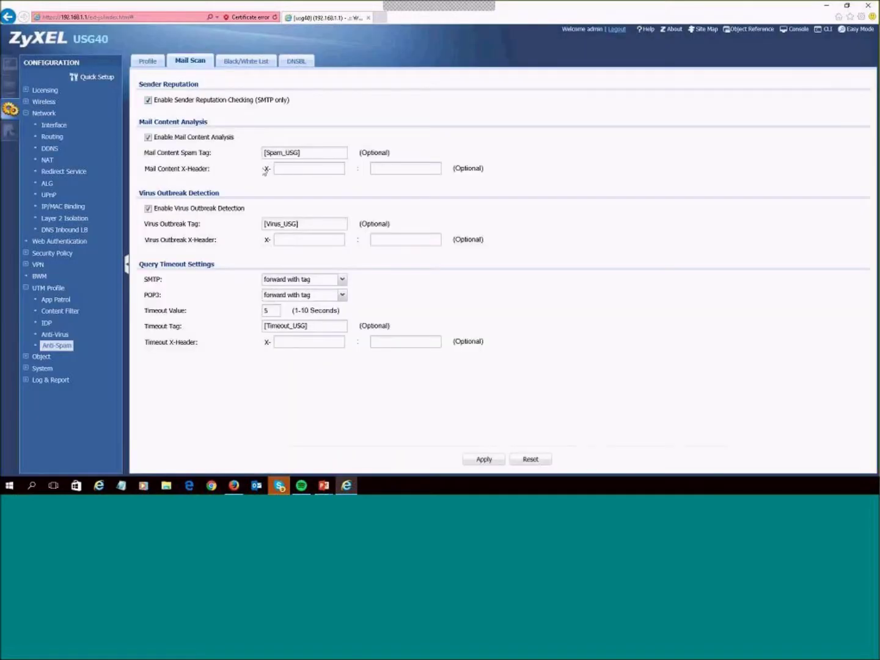
{"action": "left_click", "coordinate": [482, 459]}
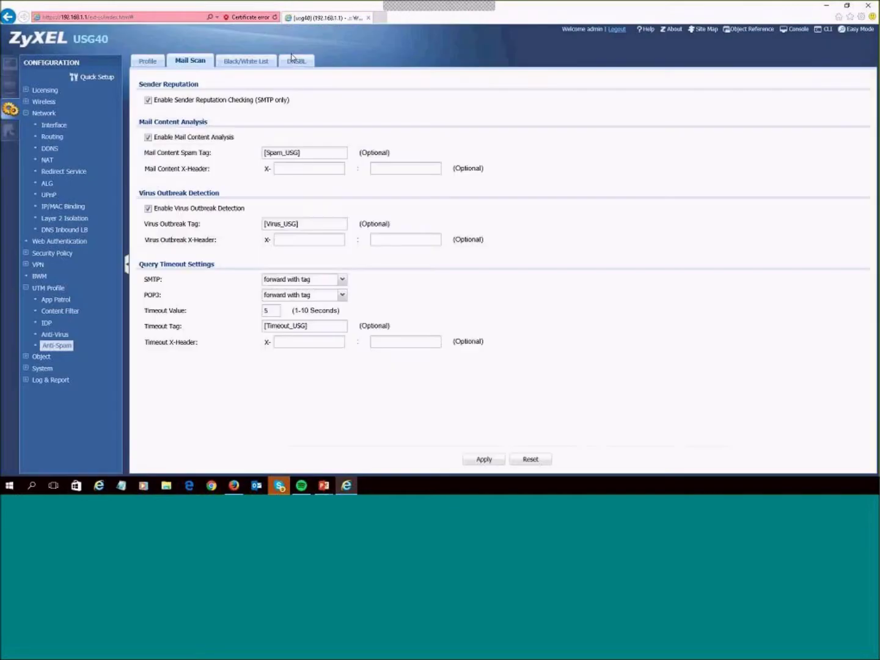
Look over the anti-spam DNSBL settings and the black list page.
{"action": "left_click", "coordinate": [251, 61]}
{"action": "left_click", "coordinate": [304, 61]}
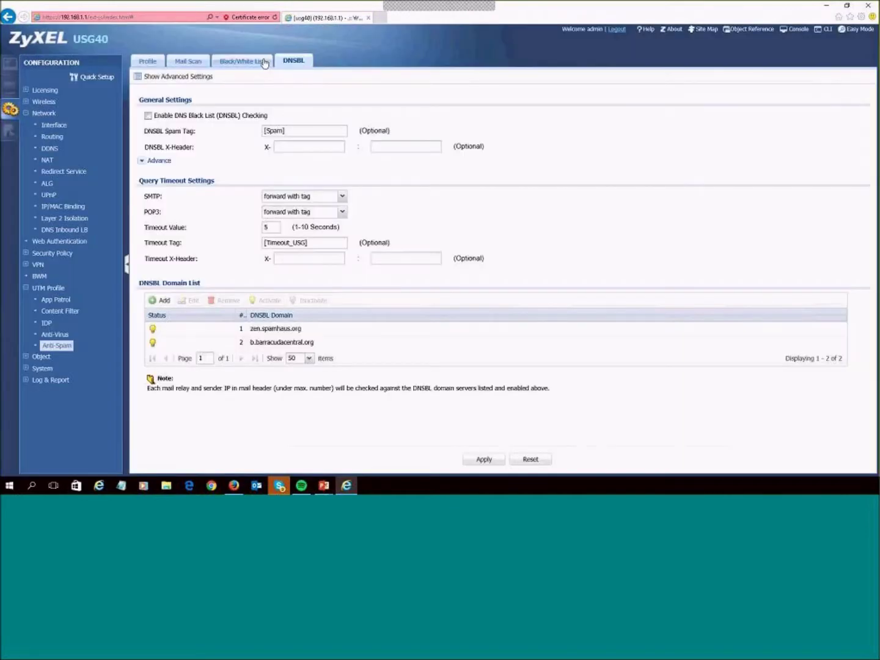
{"action": "left_click", "coordinate": [267, 62]}
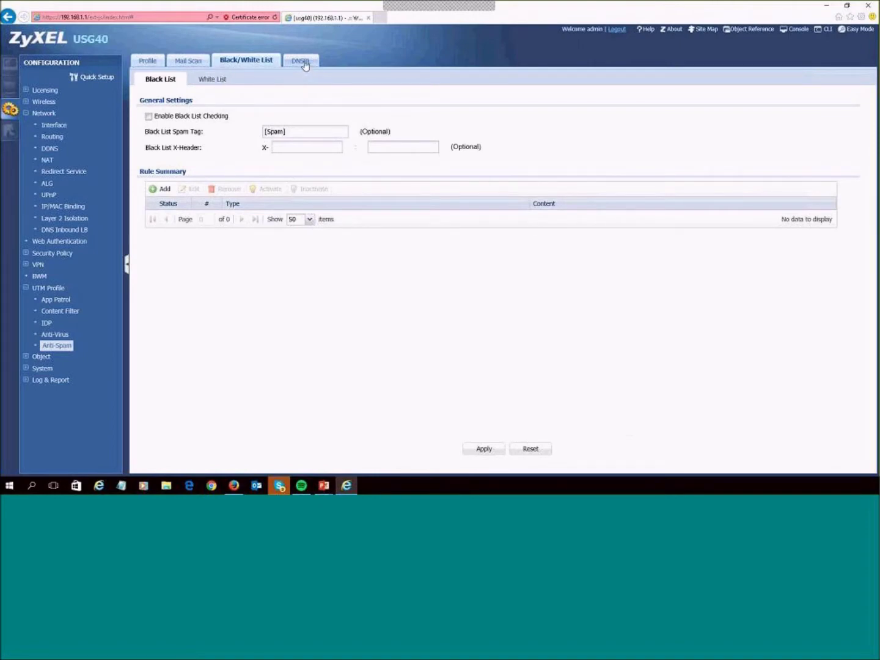
Check the anti-spam DNSBL settings and return to the anti-spam profile list.
{"action": "left_click", "coordinate": [303, 62]}
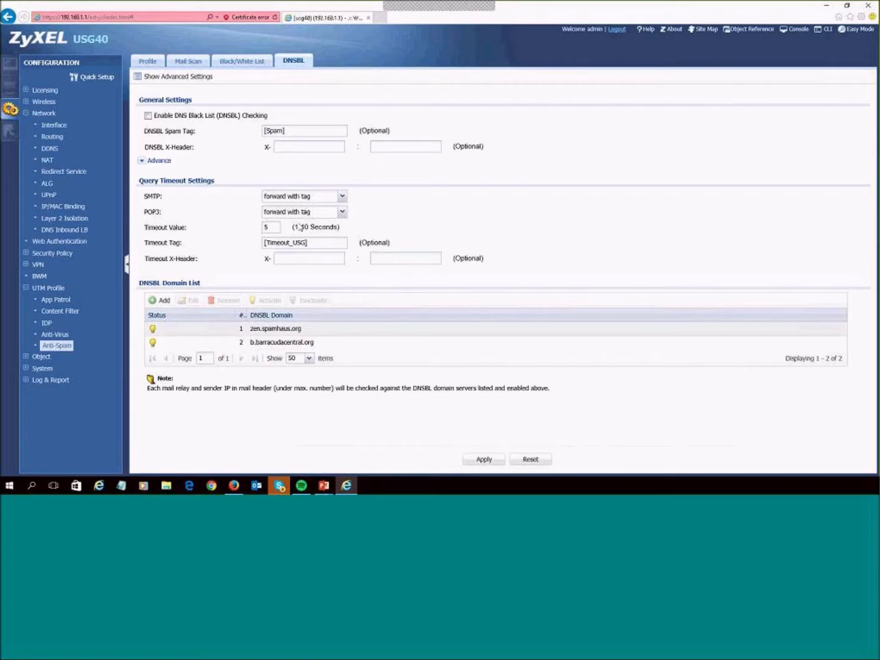
{"action": "left_click", "coordinate": [152, 62]}
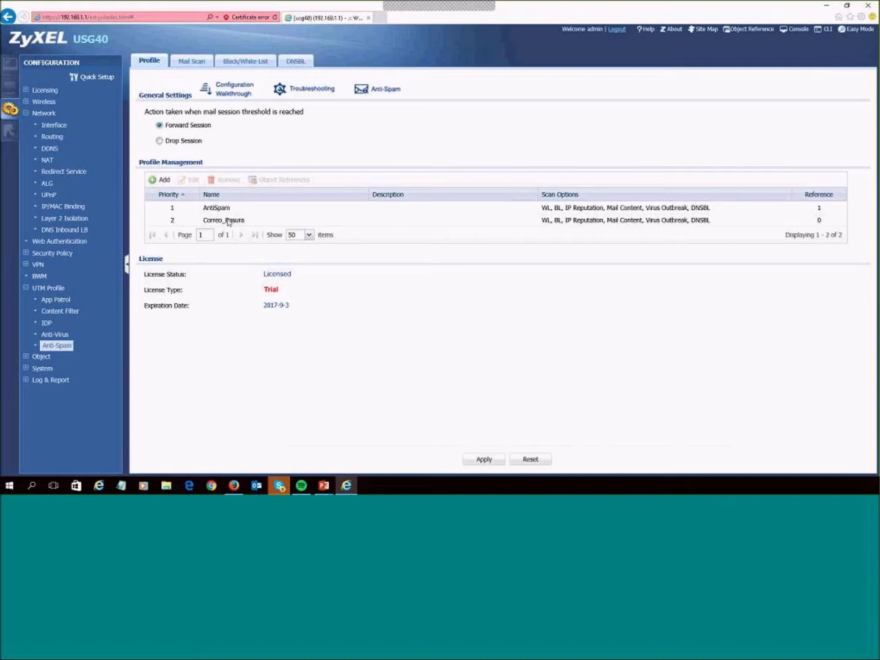
Add a content filter profile named CF_Zyxel and enable its Content Filter Category Service.
{"action": "left_click", "coordinate": [61, 313]}
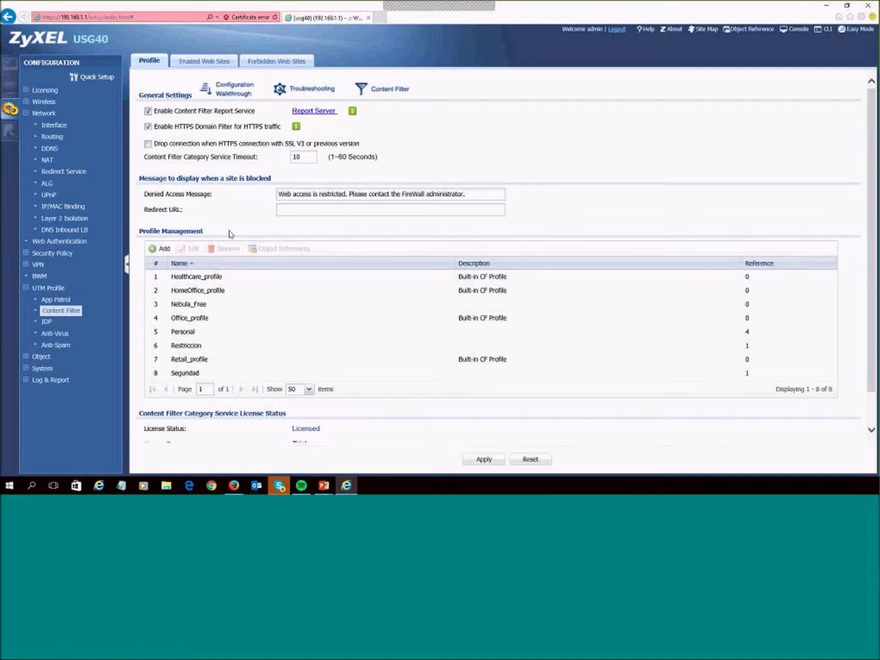
{"action": "scroll", "coordinate": [229, 234], "scroll_direction": "down", "scroll_amount": 1}
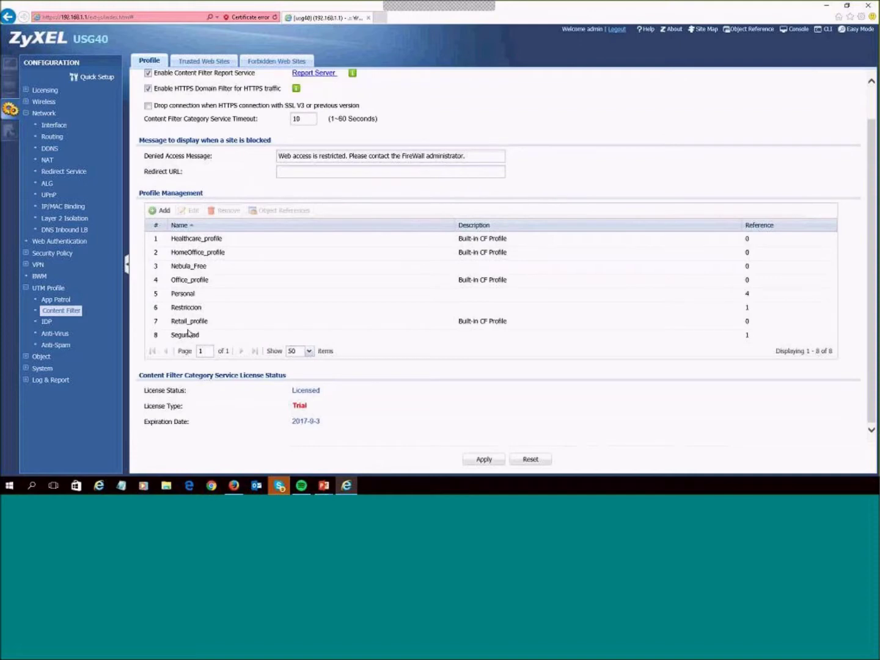
{"action": "left_click", "coordinate": [164, 211]}
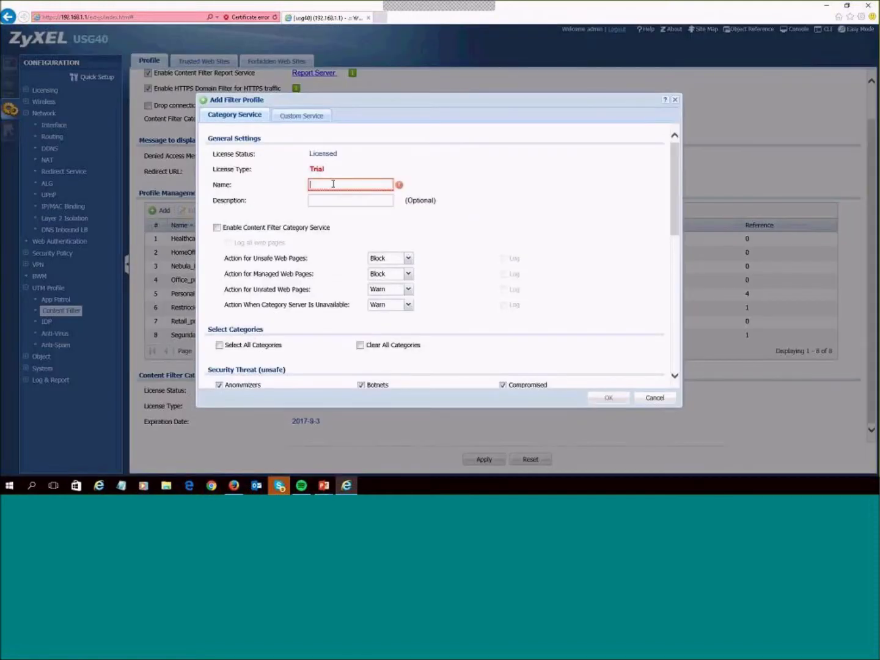
{"action": "type", "text": "CF_Zyxel"}
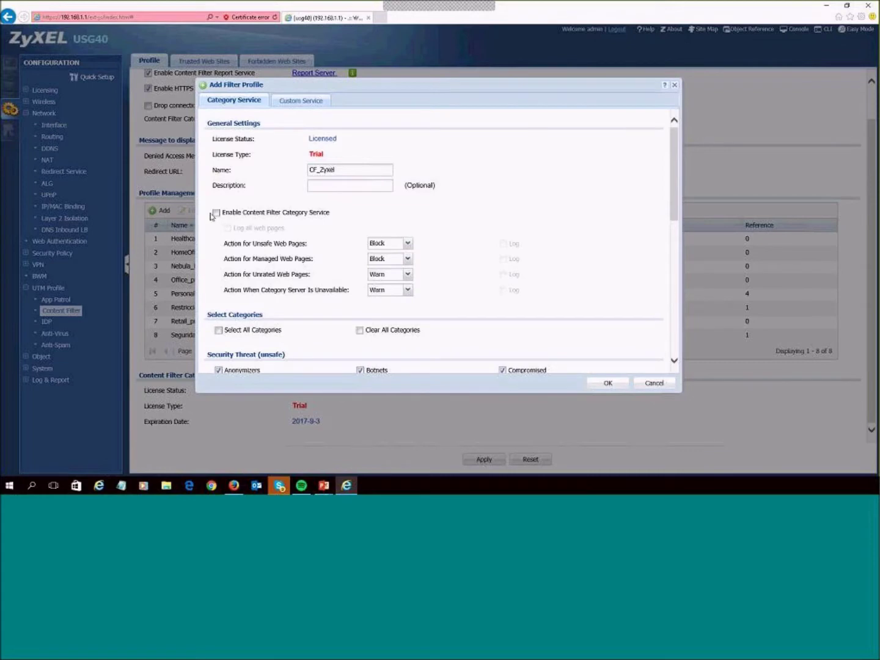
{"action": "left_click", "coordinate": [216, 213]}
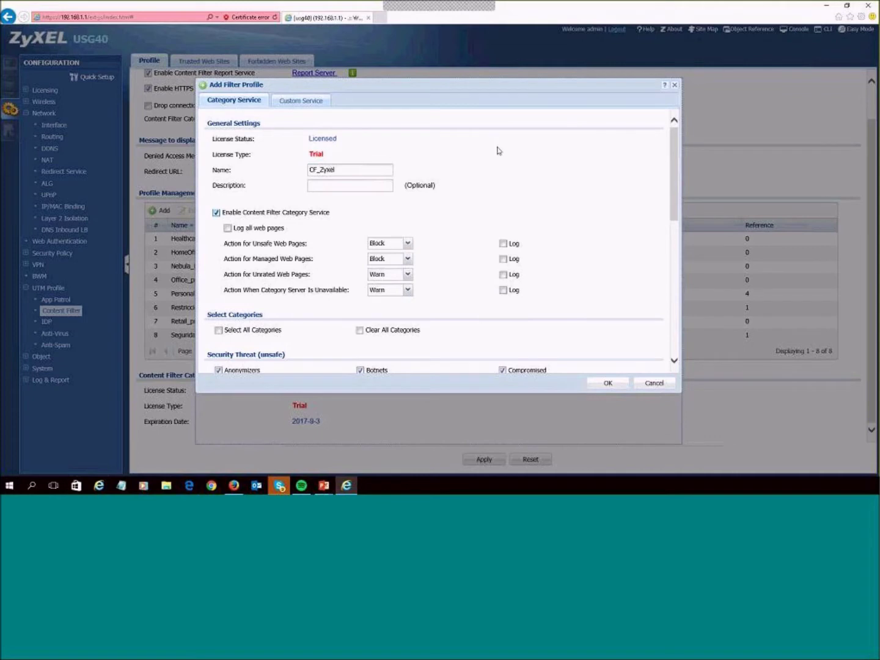
Enlarge the filter profile dialog, select all content filter categories, and clear them all again.
{"action": "left_click_drag", "start_coordinate": [497, 84], "coordinate": [493, 52]}
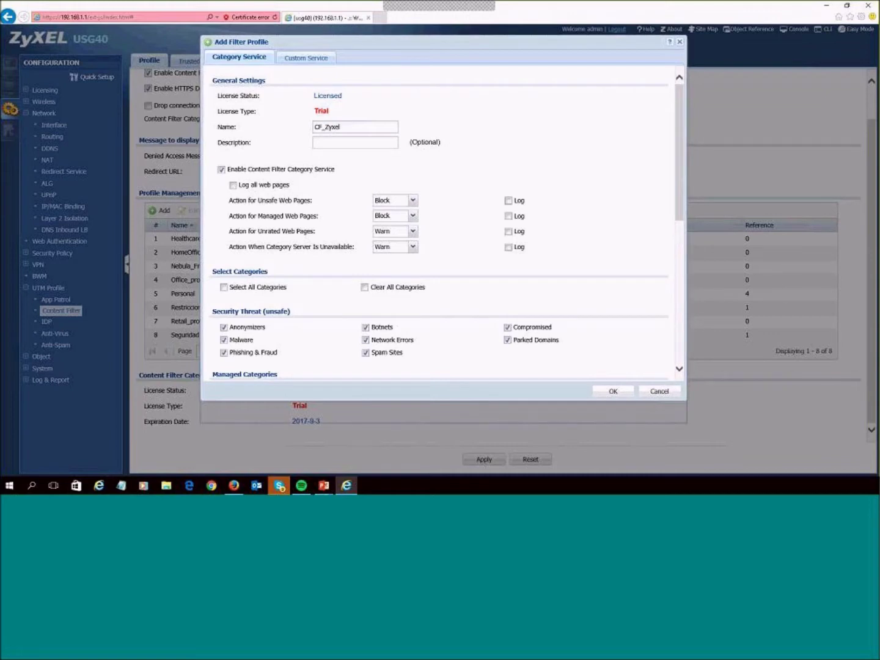
{"action": "left_click_drag", "start_coordinate": [471, 440], "coordinate": [471, 437]}
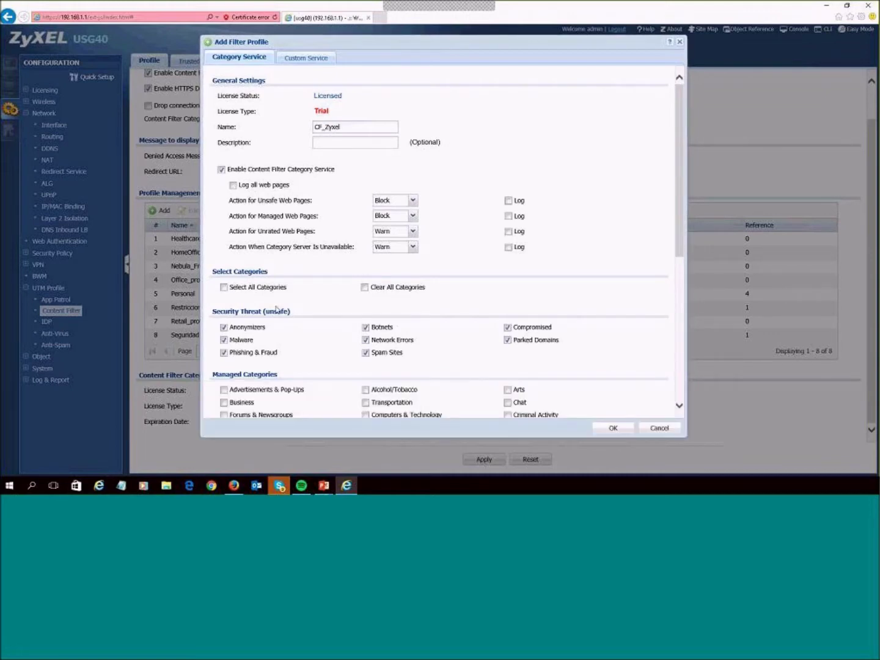
{"action": "scroll", "coordinate": [328, 278], "scroll_direction": "down", "scroll_amount": 1}
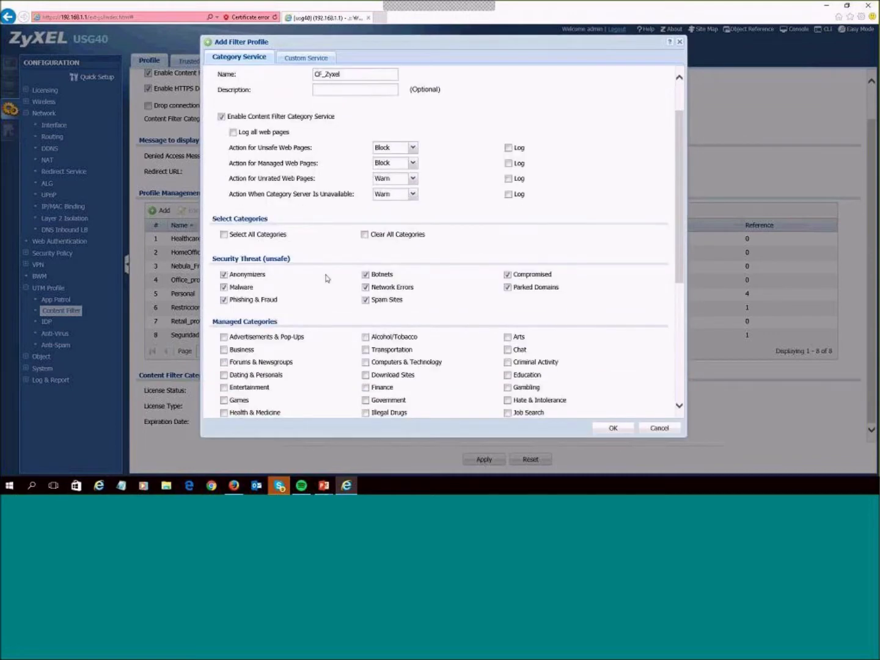
{"action": "scroll", "coordinate": [332, 265], "scroll_direction": "up", "scroll_amount": 1}
{"action": "scroll", "coordinate": [332, 265], "scroll_direction": "down", "scroll_amount": 5}
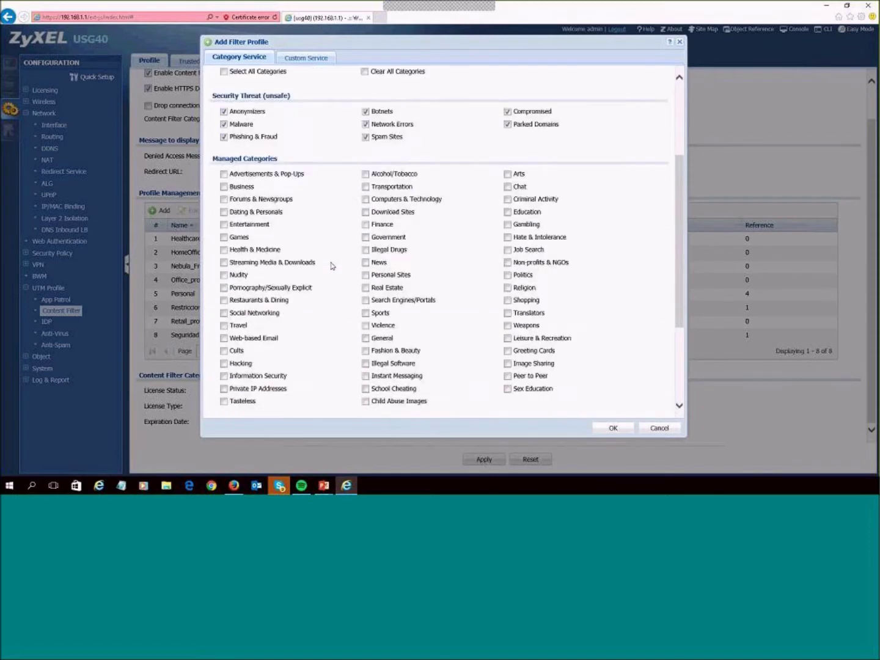
{"action": "scroll", "coordinate": [227, 108], "scroll_direction": "up", "scroll_amount": 3}
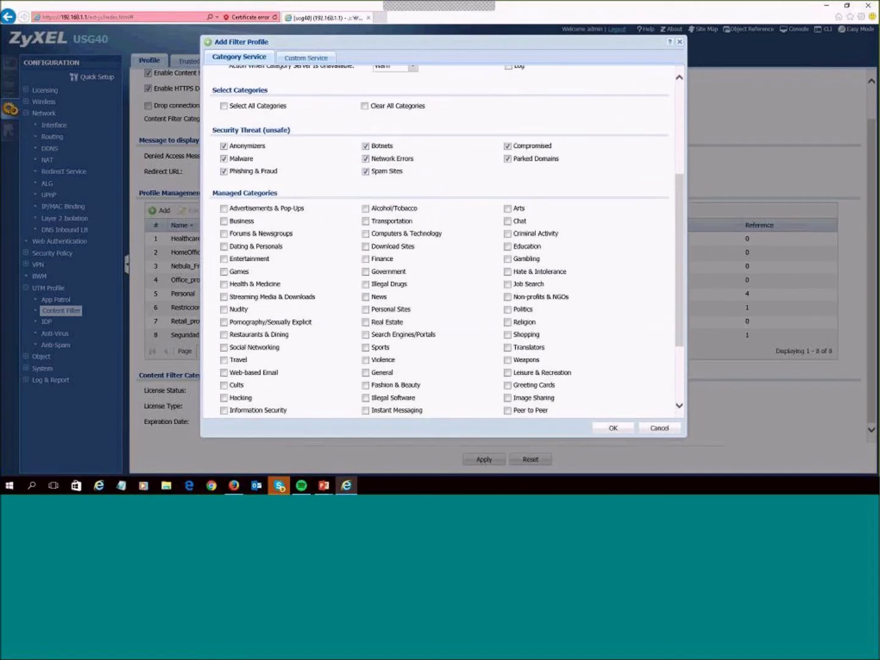
{"action": "left_click", "coordinate": [227, 107]}
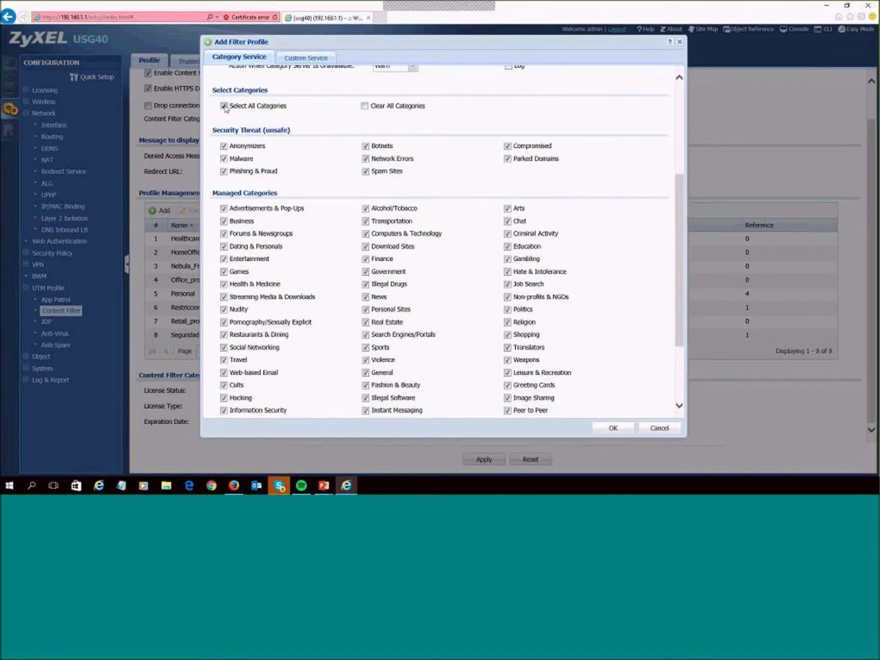
{"action": "left_click", "coordinate": [365, 108]}
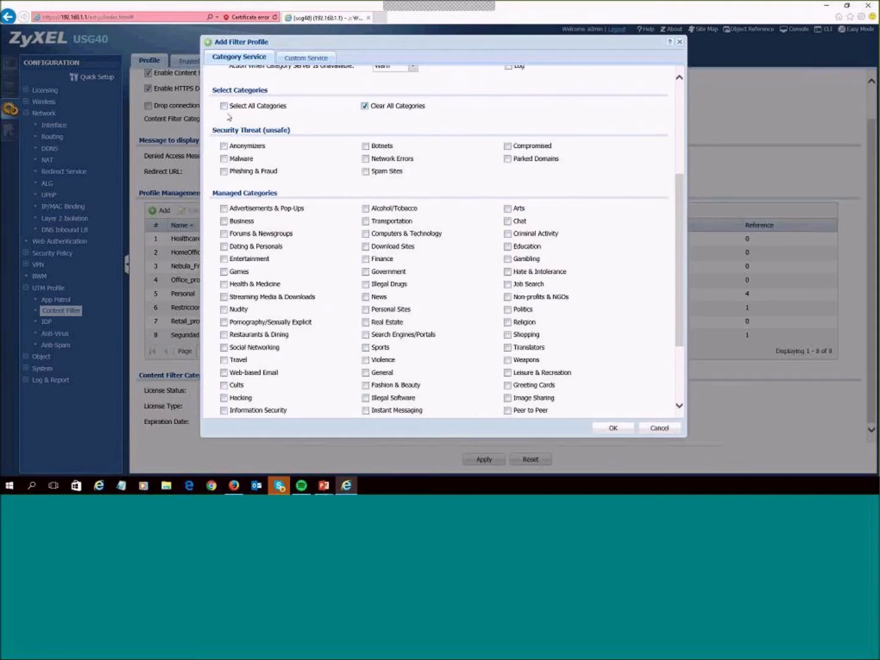
Select all the Security Threat categories: Anonymizers, Malware, Phishing & Fraud, Botnets, Network Errors, Spam Sites, Compromised and Parked Domains.
{"action": "left_click", "coordinate": [223, 145]}
{"action": "left_click", "coordinate": [223, 158]}
{"action": "left_click", "coordinate": [224, 171]}
{"action": "left_click", "coordinate": [365, 146]}
{"action": "left_click", "coordinate": [365, 160]}
{"action": "left_click", "coordinate": [365, 172]}
{"action": "left_click", "coordinate": [507, 146]}
{"action": "left_click", "coordinate": [507, 159]}
Enable logging for unsafe, managed and unrated web pages and for an unavailable category server.
{"action": "scroll", "coordinate": [383, 233], "scroll_direction": "down", "scroll_amount": 2}
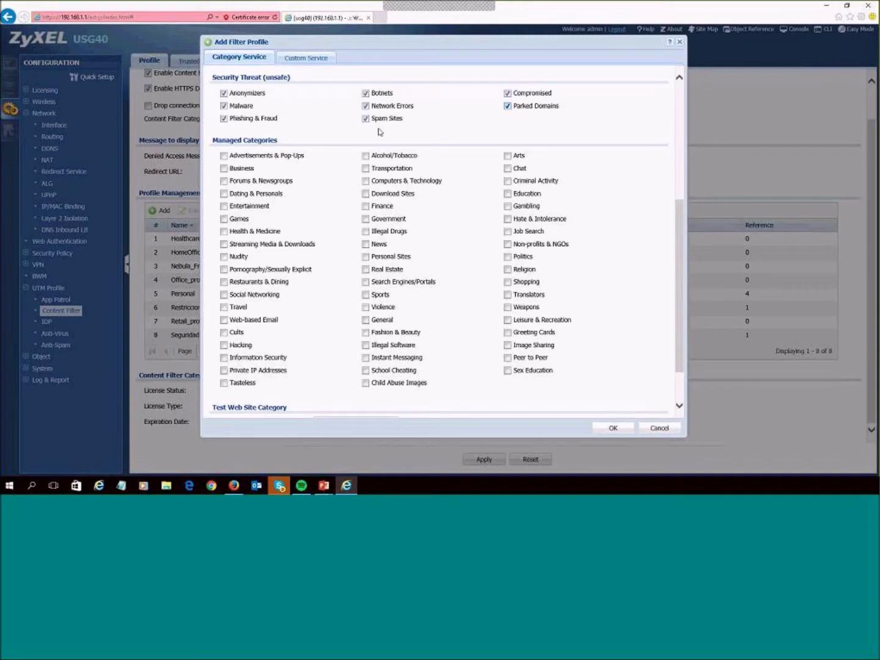
{"action": "scroll", "coordinate": [378, 131], "scroll_direction": "up", "scroll_amount": 3}
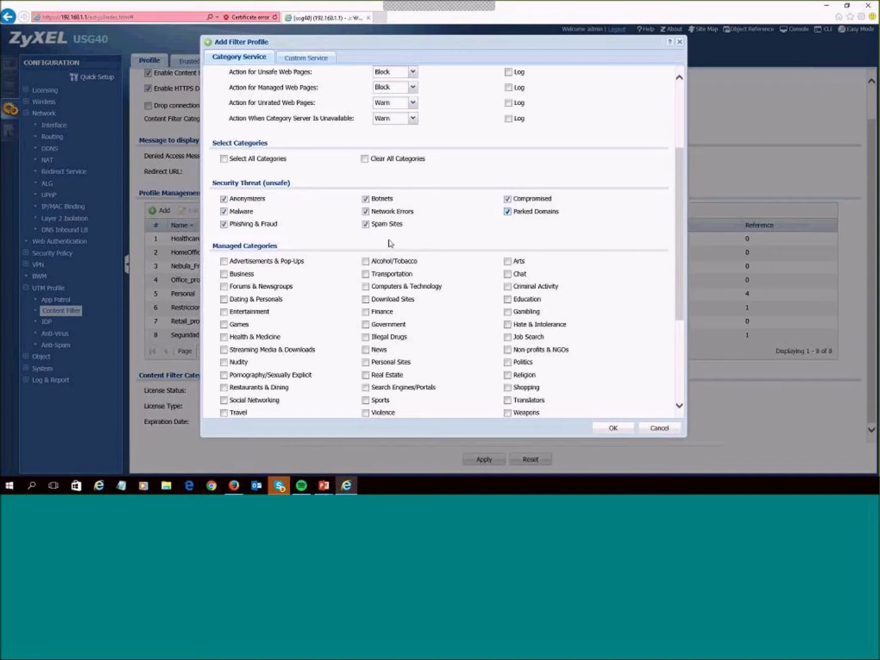
{"action": "scroll", "coordinate": [390, 243], "scroll_direction": "down", "scroll_amount": 2}
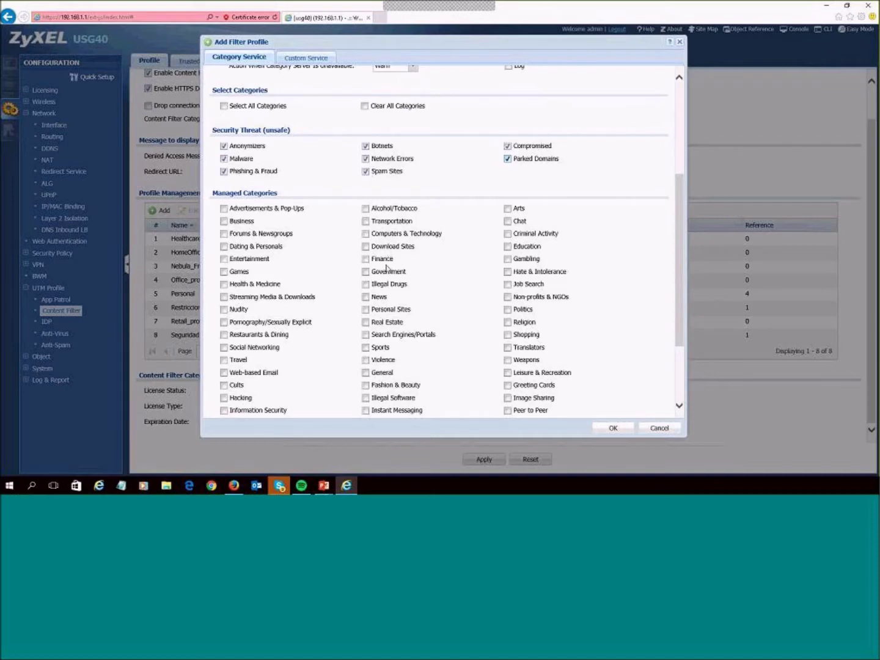
{"action": "scroll", "coordinate": [312, 289], "scroll_direction": "down", "scroll_amount": 1}
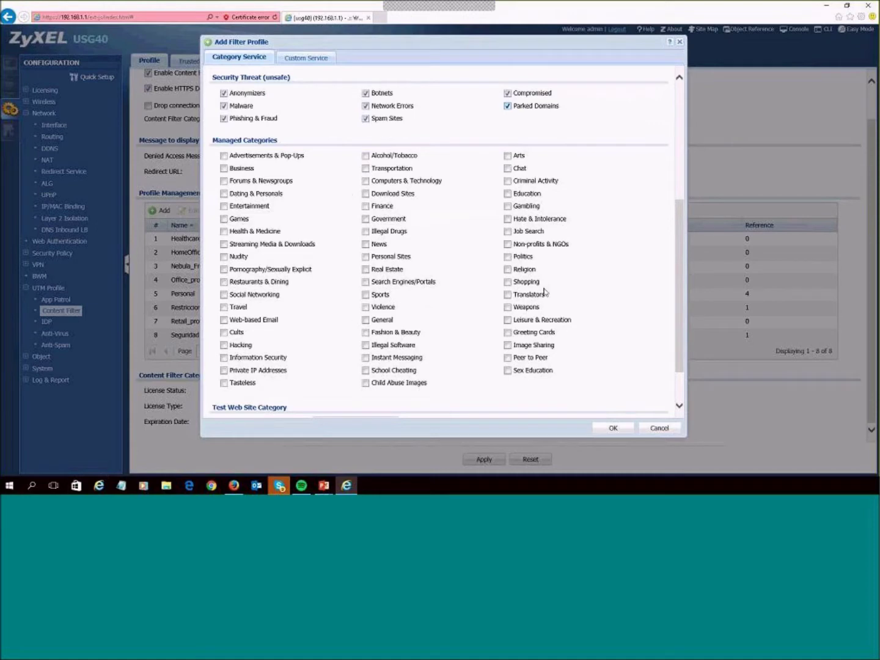
{"action": "scroll", "coordinate": [468, 271], "scroll_direction": "up", "scroll_amount": 5}
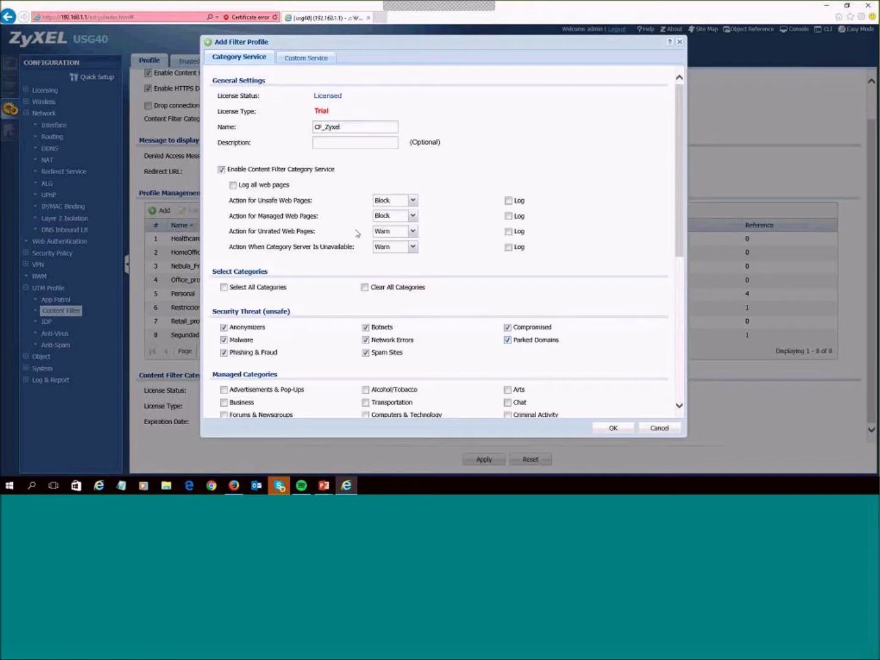
{"action": "left_click_drag", "start_coordinate": [357, 232], "coordinate": [462, 273]}
{"action": "left_click", "coordinate": [487, 232]}
{"action": "left_click", "coordinate": [508, 201]}
{"action": "left_click", "coordinate": [508, 216]}
{"action": "left_click", "coordinate": [507, 231]}
{"action": "left_click", "coordinate": [509, 247]}
Check the action options for unsafe and managed web pages, keeping both on Block.
{"action": "left_click", "coordinate": [291, 201]}
{"action": "left_click", "coordinate": [412, 200]}
{"action": "left_click", "coordinate": [394, 220]}
{"action": "left_click", "coordinate": [413, 216]}
{"action": "left_click", "coordinate": [412, 217]}
Check the action options for unrated web pages and an unavailable category server, keeping both on Warn.
{"action": "scroll", "coordinate": [316, 249], "scroll_direction": "down", "scroll_amount": 3}
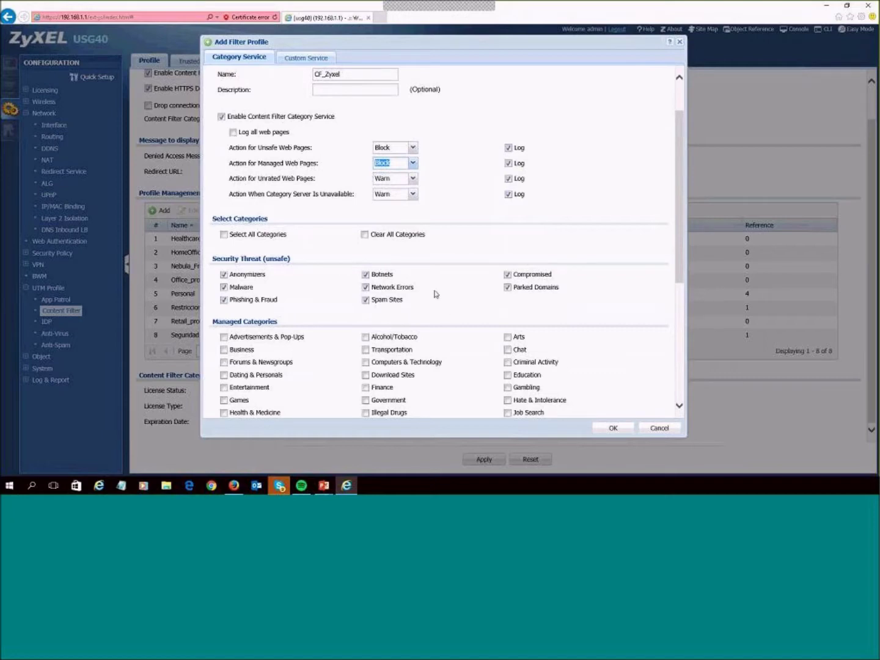
{"action": "left_click", "coordinate": [413, 179]}
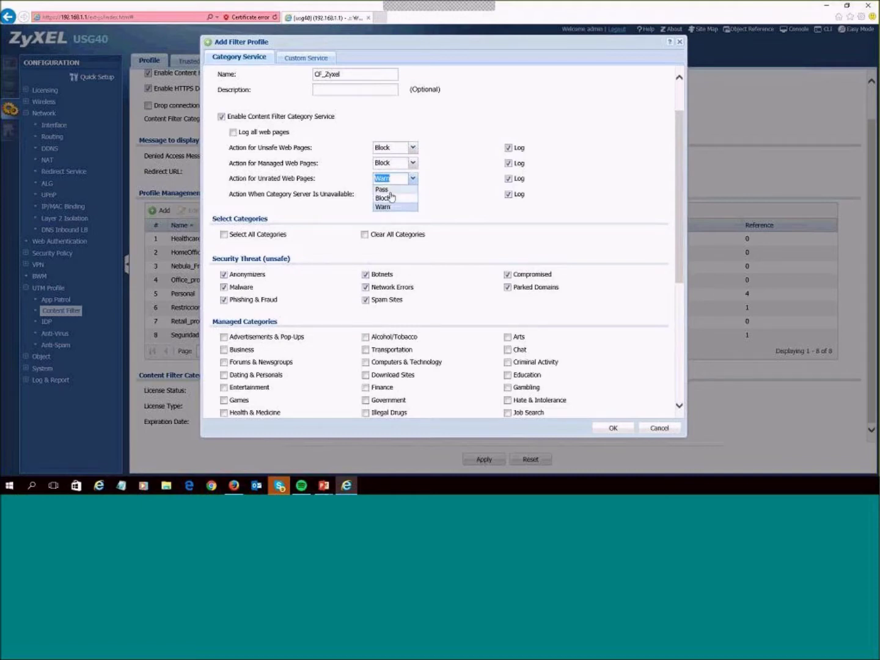
{"action": "left_click", "coordinate": [434, 198]}
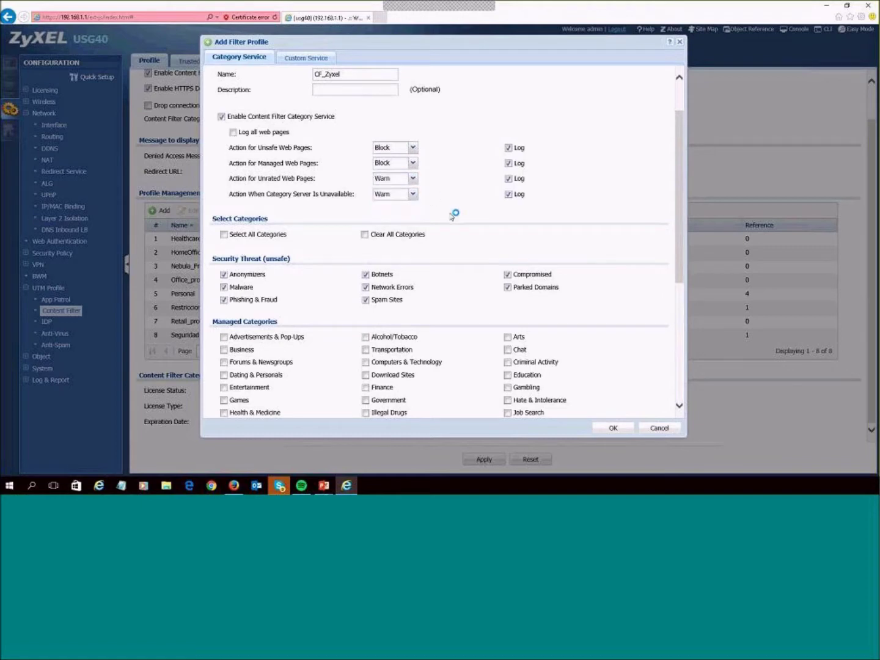
{"action": "left_click", "coordinate": [267, 197]}
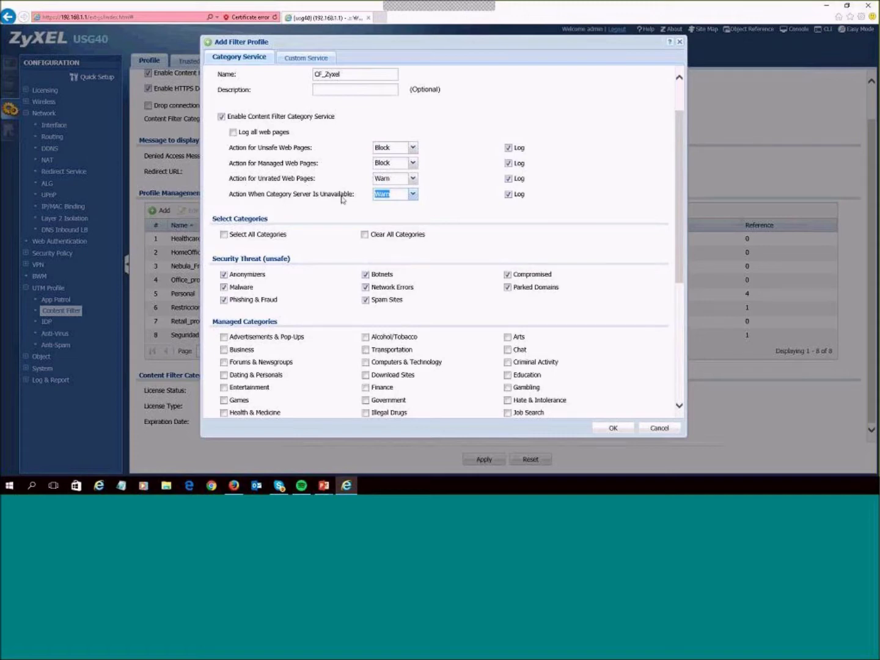
{"action": "left_click", "coordinate": [413, 194]}
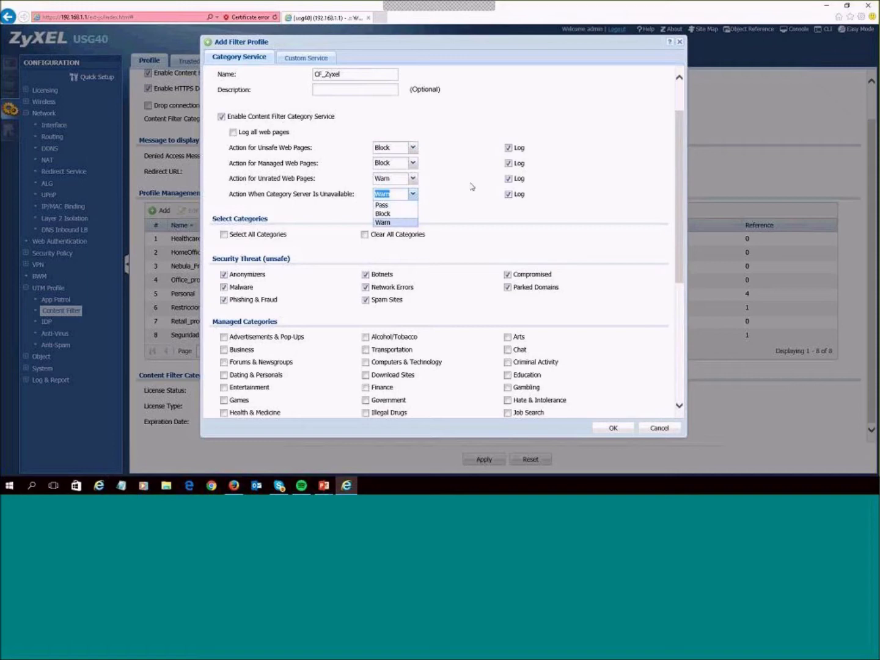
{"action": "left_click", "coordinate": [616, 202]}
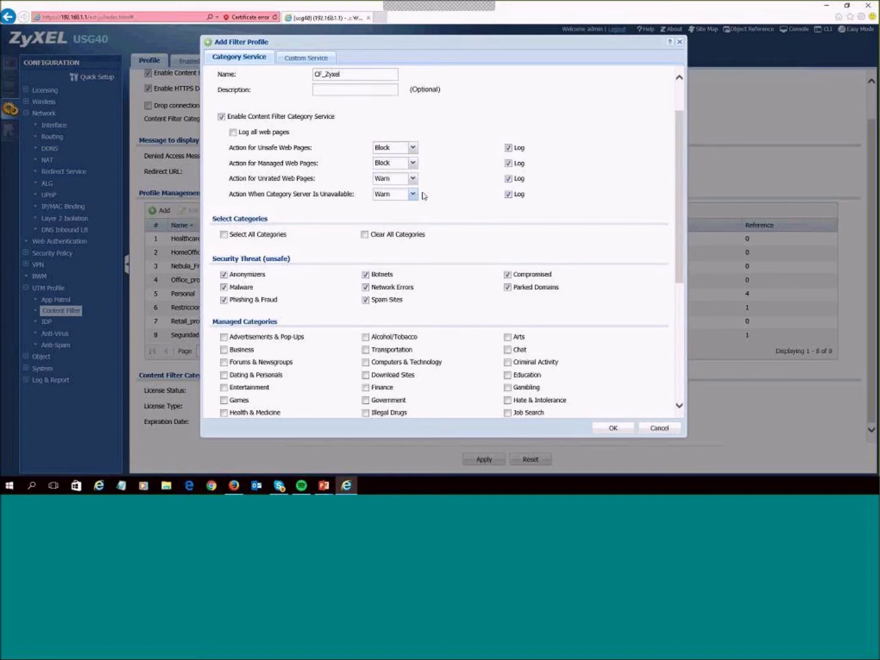
{"action": "scroll", "coordinate": [530, 163], "scroll_direction": "up", "scroll_amount": 1}
{"action": "scroll", "coordinate": [449, 189], "scroll_direction": "down", "scroll_amount": 1}
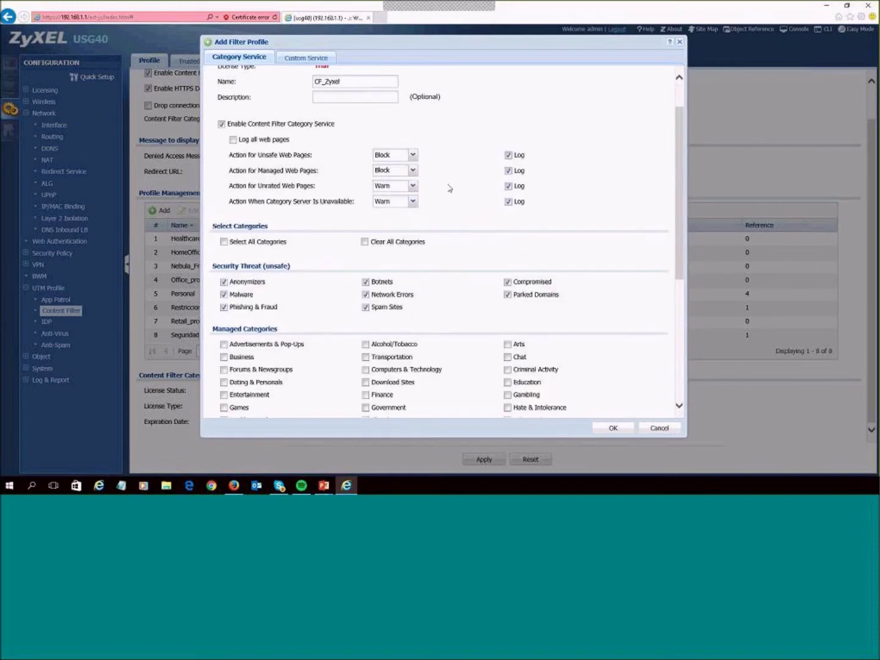
{"action": "scroll", "coordinate": [449, 188], "scroll_direction": "down", "scroll_amount": 3}
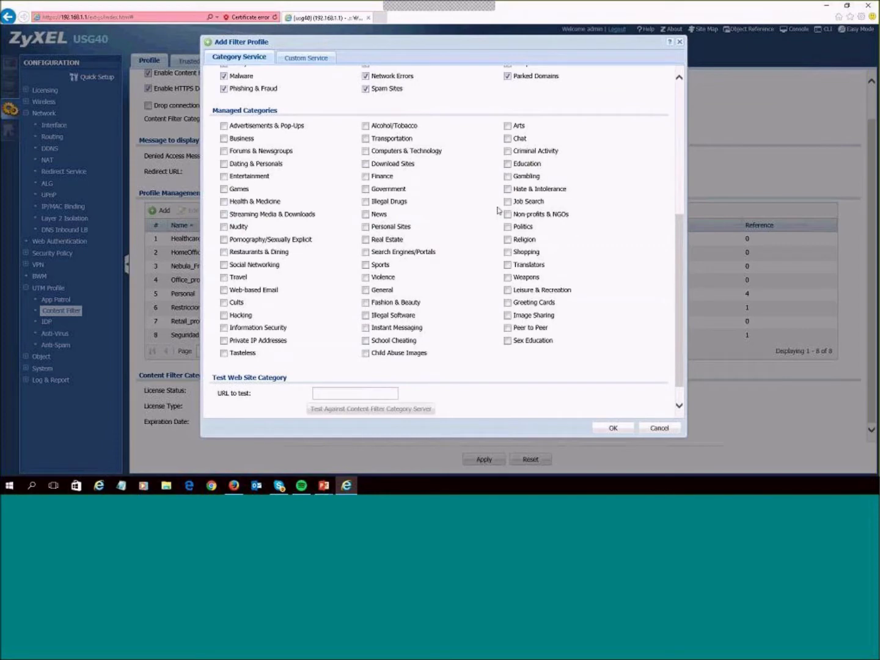
{"action": "scroll", "coordinate": [492, 228], "scroll_direction": "down", "scroll_amount": 1}
{"action": "left_click", "coordinate": [329, 372]}
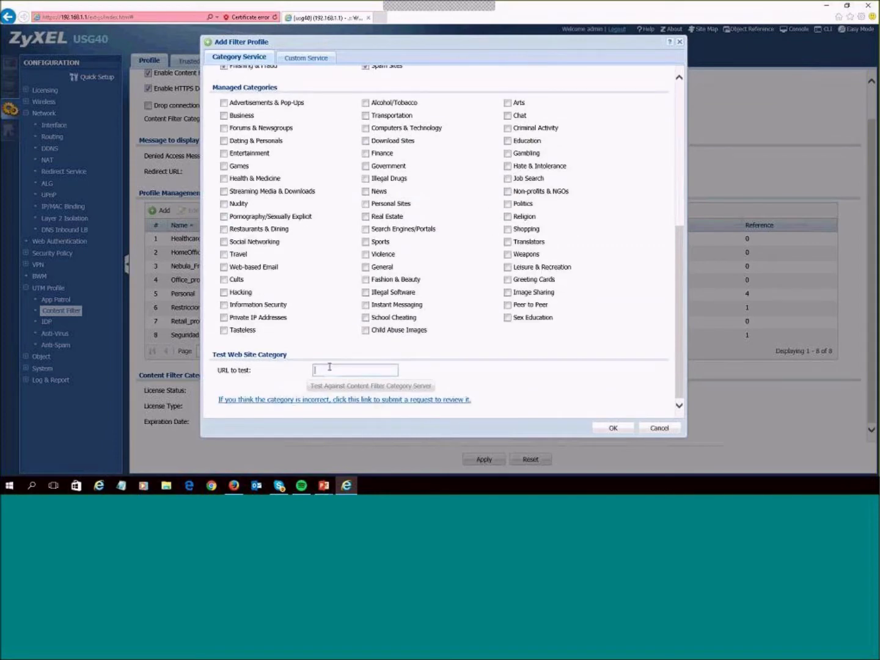
{"action": "type", "text": "http://www.mar"}
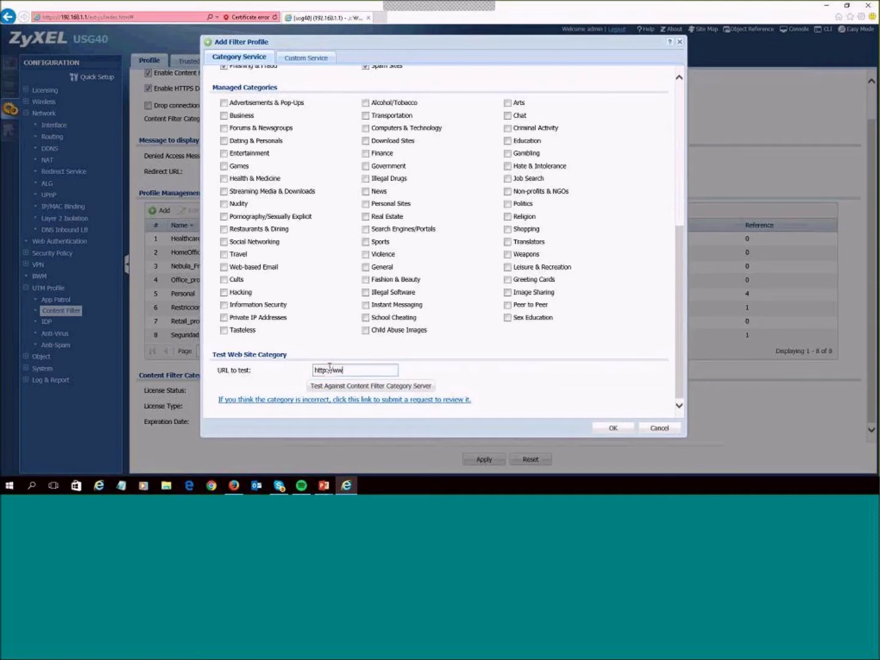
{"action": "type", "text": "ca.com"}
{"action": "left_click", "coordinate": [389, 387]}
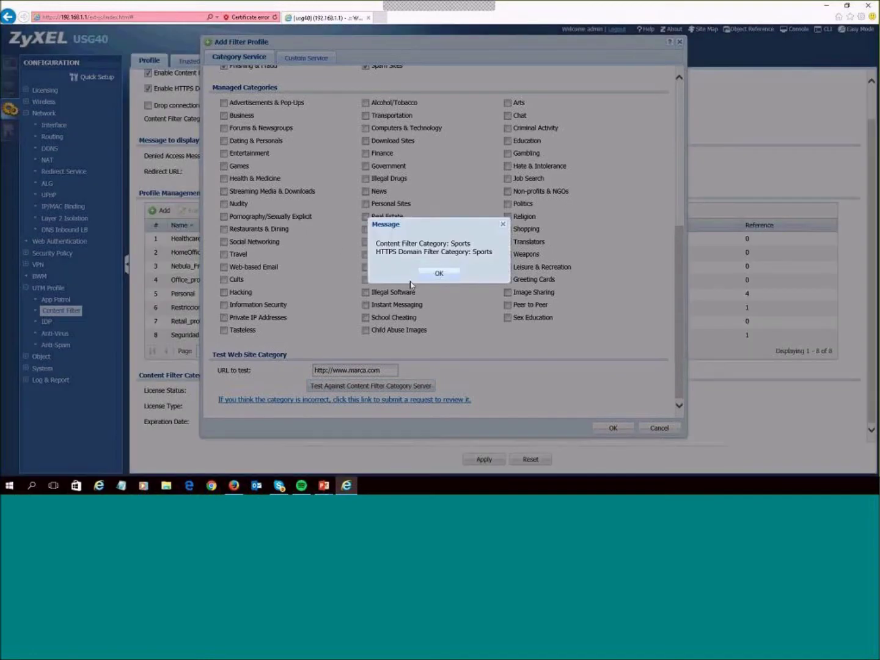
{"action": "double_click", "coordinate": [486, 251]}
{"action": "left_click", "coordinate": [430, 278]}
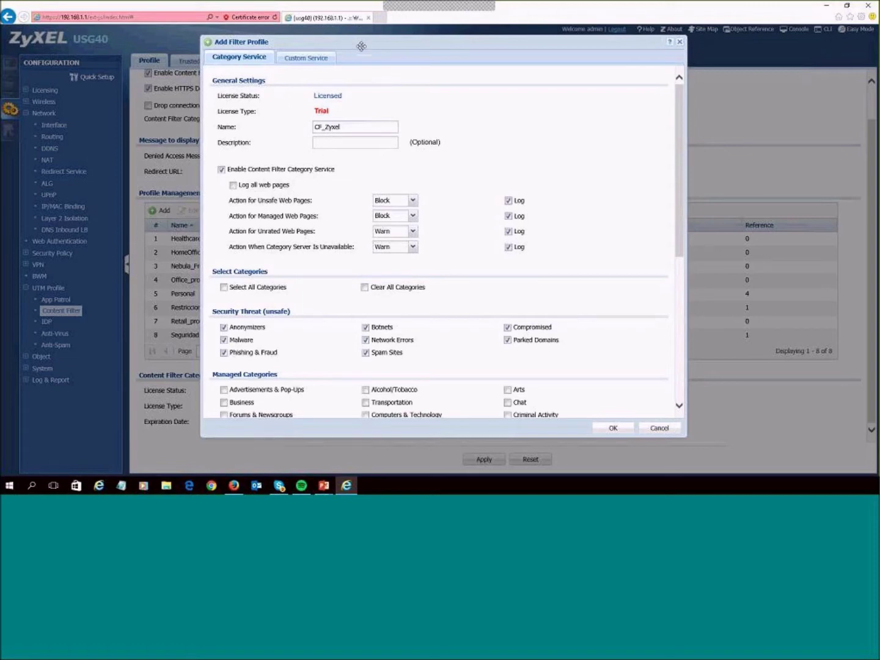
Enable the Custom Service in the CF_Zyxel filter profile.
{"action": "left_click_drag", "start_coordinate": [361, 46], "coordinate": [366, 51]}
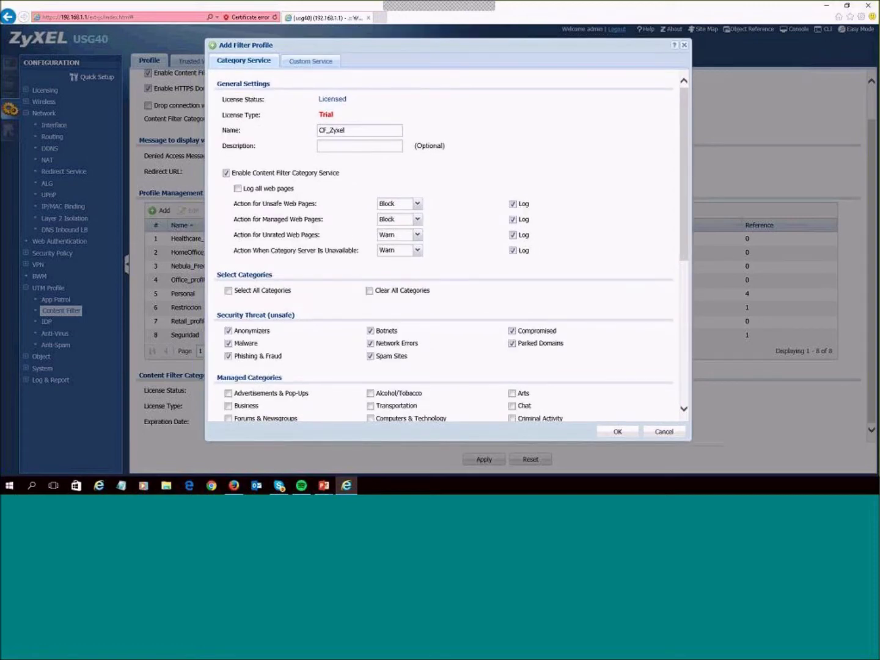
{"action": "left_click", "coordinate": [301, 67]}
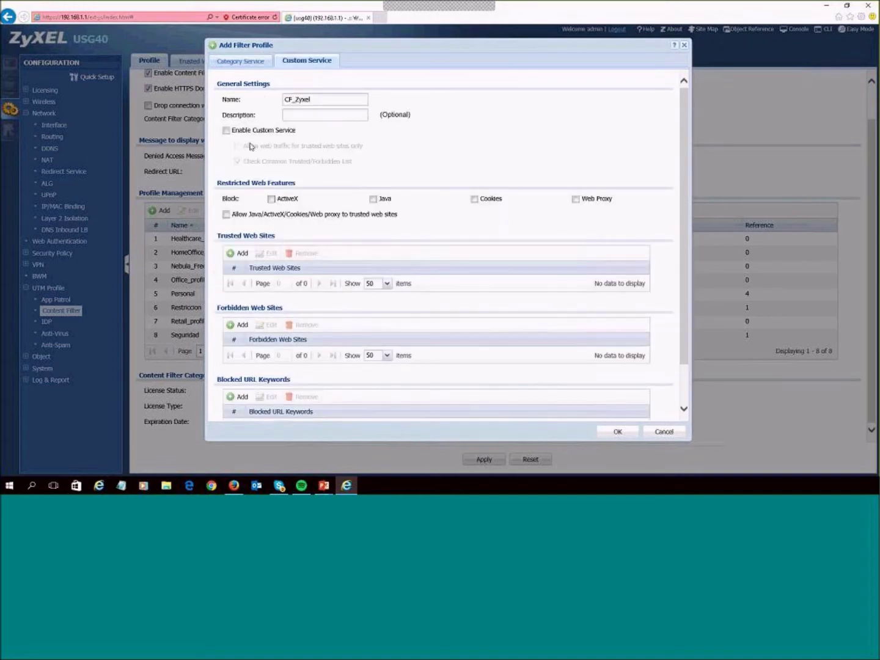
{"action": "left_click", "coordinate": [226, 130]}
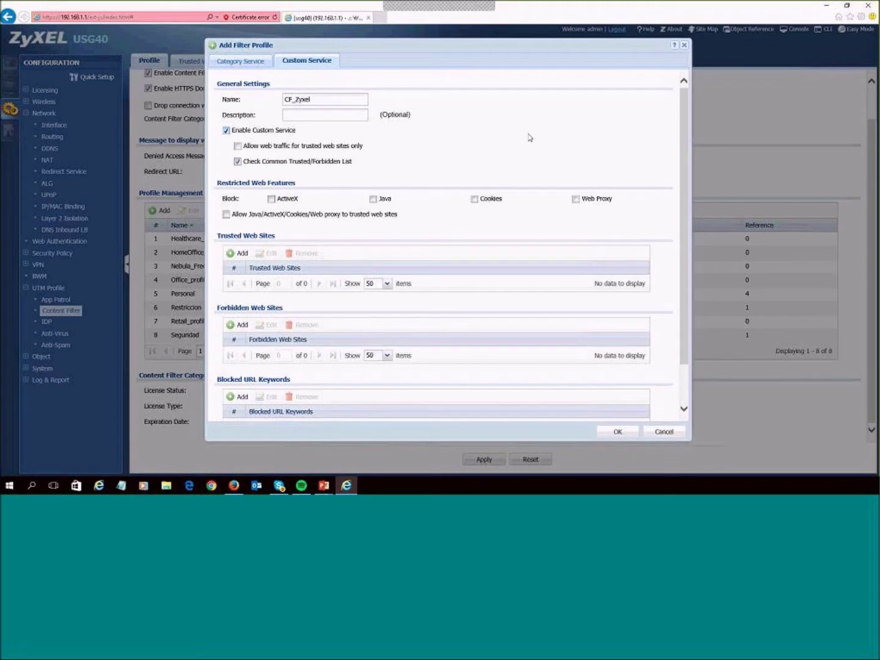
Look over the custom service's trusted web sites, forbidden web sites and blocked URL keywords sections.
{"action": "scroll", "coordinate": [488, 135], "scroll_direction": "down", "scroll_amount": 3}
{"action": "scroll", "coordinate": [488, 134], "scroll_direction": "up", "scroll_amount": 3}
{"action": "triple_click", "coordinate": [238, 236]}
{"action": "triple_click", "coordinate": [256, 308]}
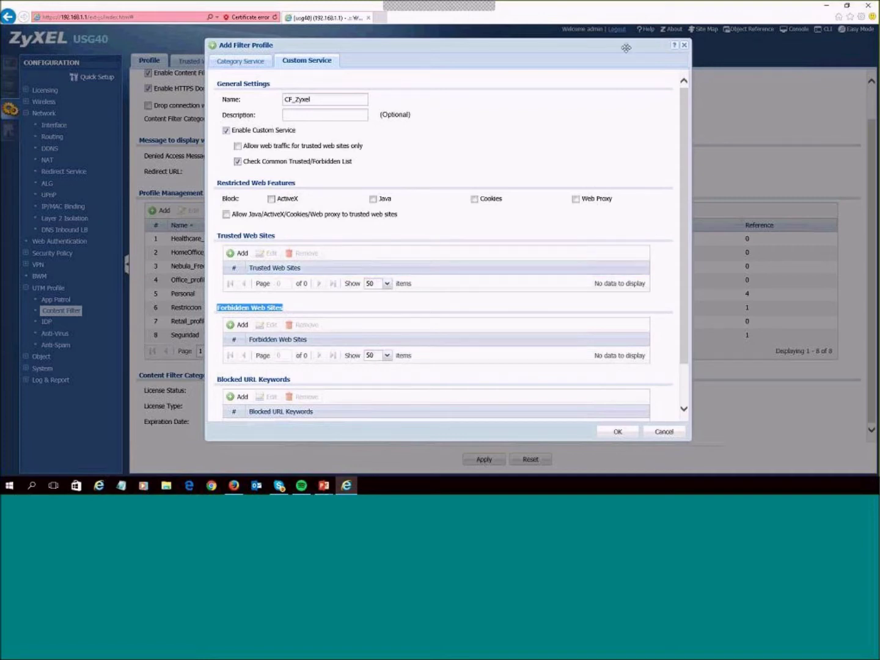
Review the filter profile's category service settings and return to its custom service settings.
{"action": "left_click_drag", "start_coordinate": [627, 44], "coordinate": [619, 40]}
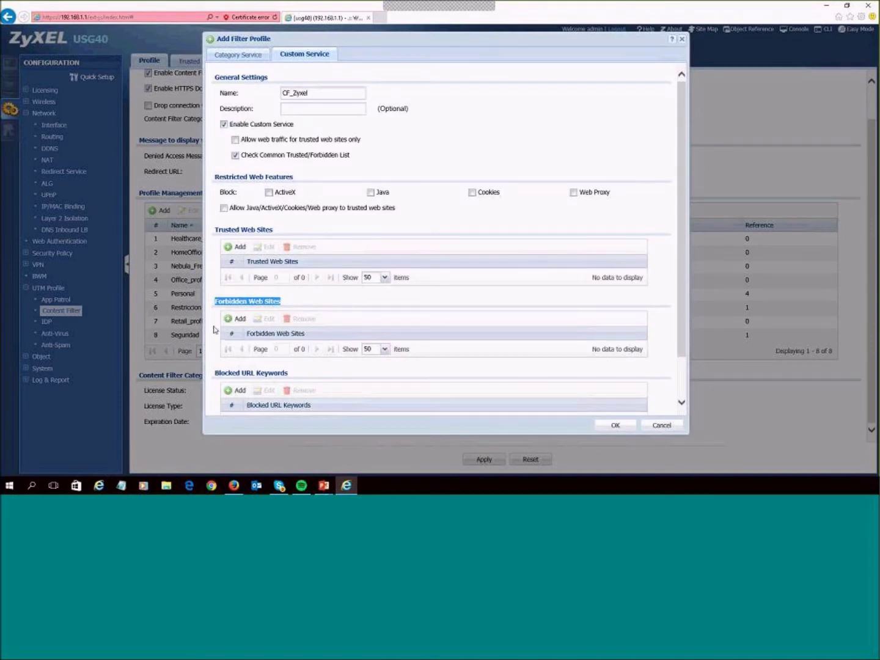
{"action": "left_click", "coordinate": [238, 55]}
{"action": "left_click_drag", "start_coordinate": [349, 123], "coordinate": [317, 125]}
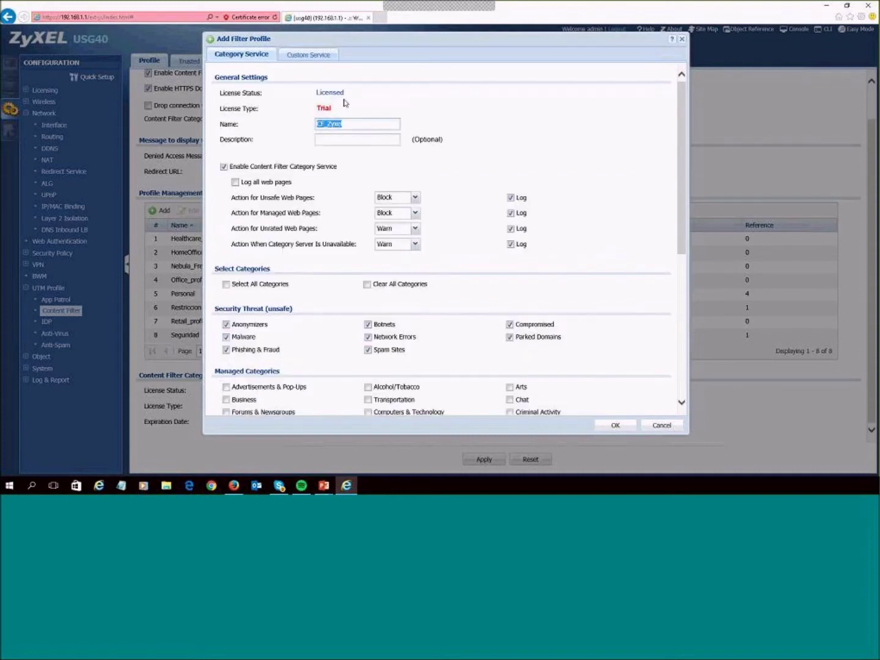
{"action": "left_click", "coordinate": [326, 56]}
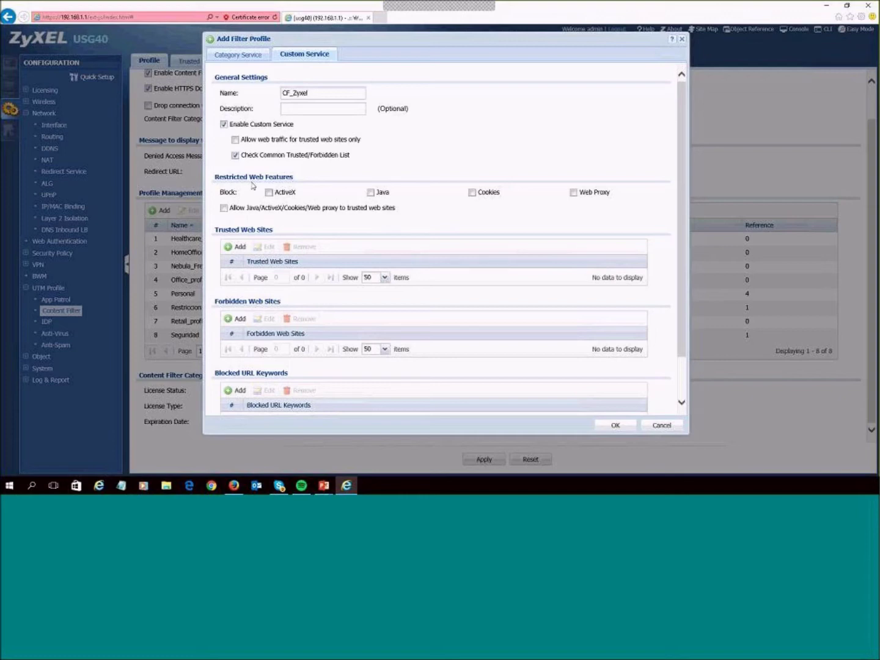
Block ActiveX, Java, Cookies and Web Proxy under the custom service's restricted web features.
{"action": "left_click_drag", "start_coordinate": [277, 178], "coordinate": [235, 178]}
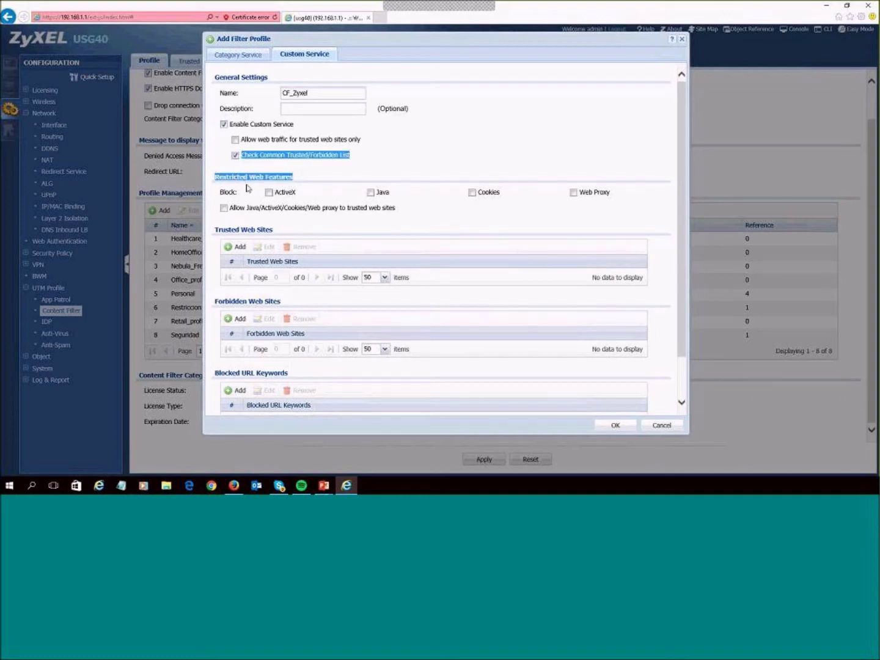
{"action": "left_click", "coordinate": [269, 192]}
{"action": "left_click", "coordinate": [370, 191]}
{"action": "left_click", "coordinate": [472, 193]}
{"action": "left_click", "coordinate": [573, 193]}
{"action": "left_click", "coordinate": [235, 141]}
{"action": "left_click", "coordinate": [235, 140]}
{"action": "left_click", "coordinate": [257, 157]}
{"action": "left_click", "coordinate": [257, 156]}
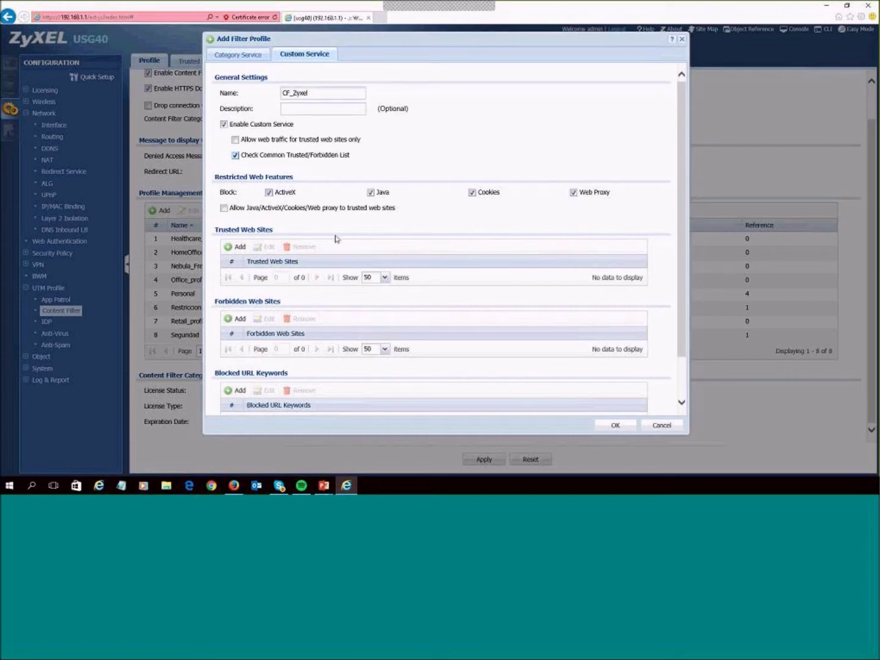
Add sexo and deportes as blocked URL keywords and save the CF_Zyxel filter profile.
{"action": "scroll", "coordinate": [334, 238], "scroll_direction": "down", "scroll_amount": 2}
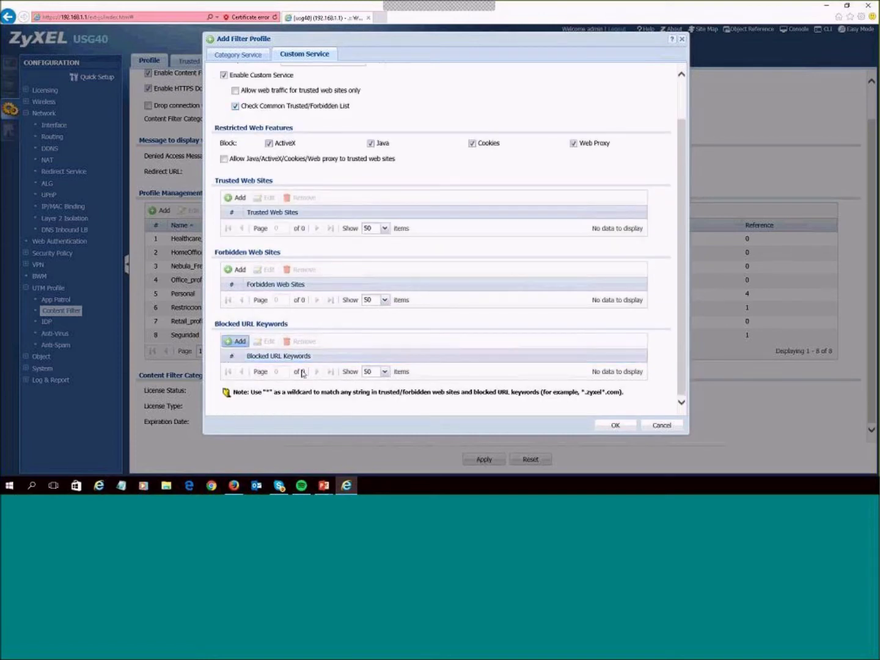
{"action": "left_click", "coordinate": [236, 341]}
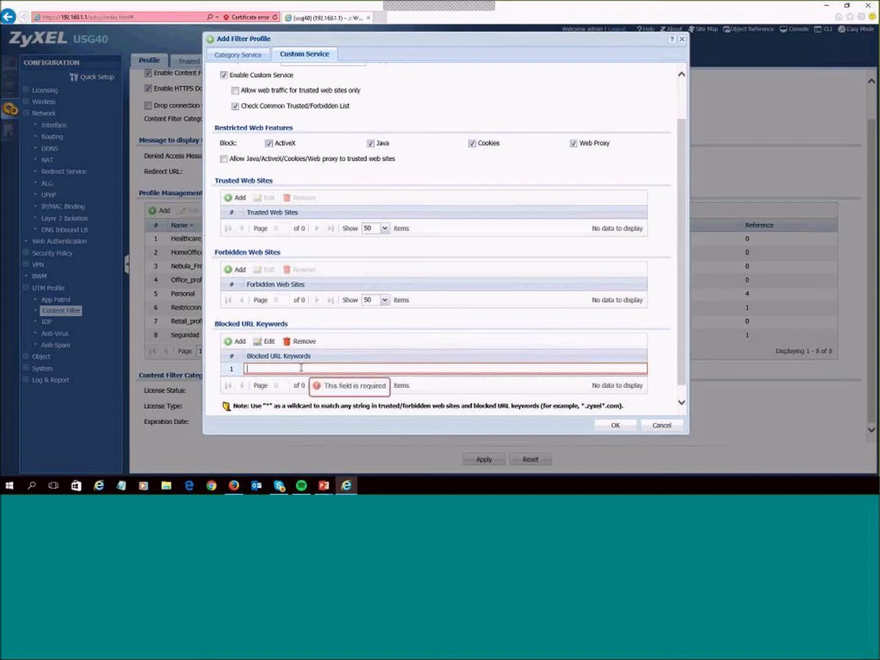
{"action": "type", "text": "sexo"}
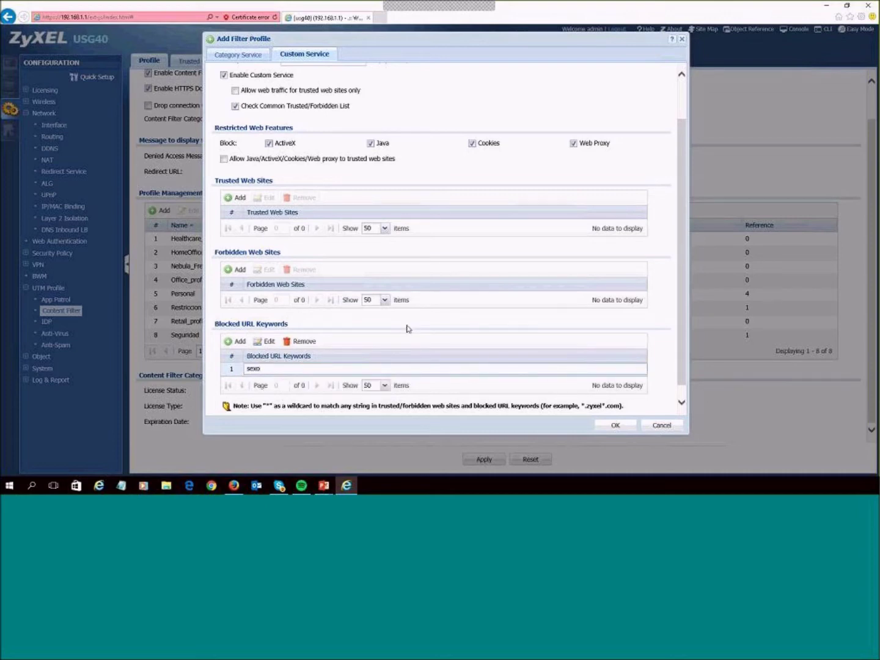
{"action": "key", "text": "Return"}
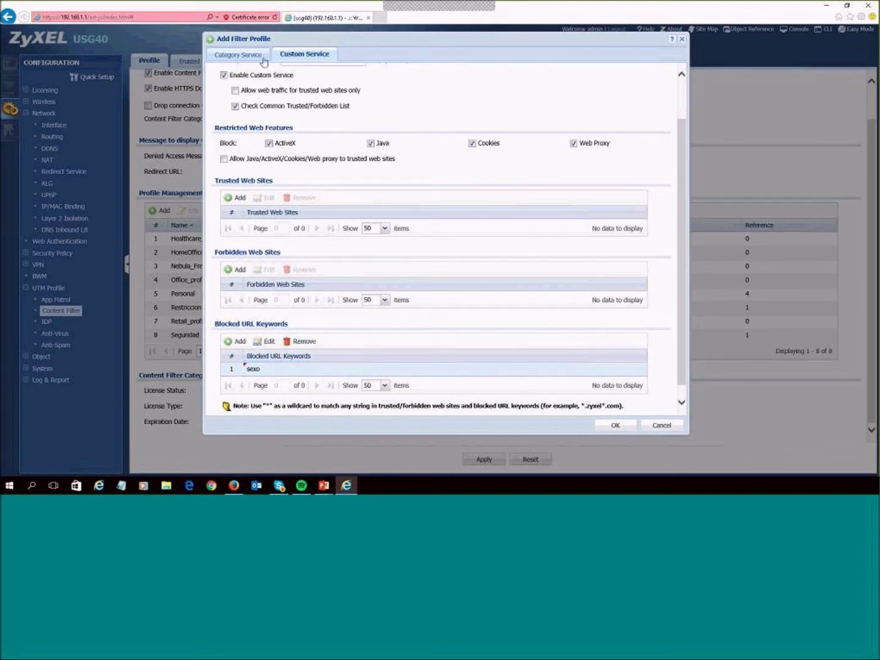
{"action": "scroll", "coordinate": [260, 381], "scroll_direction": "up", "scroll_amount": 2}
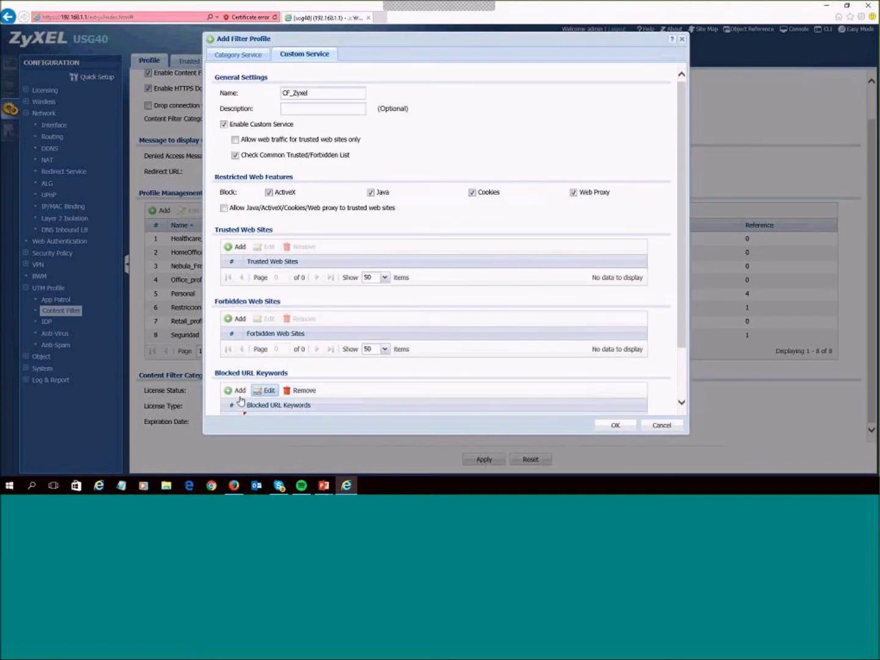
{"action": "left_click", "coordinate": [234, 389]}
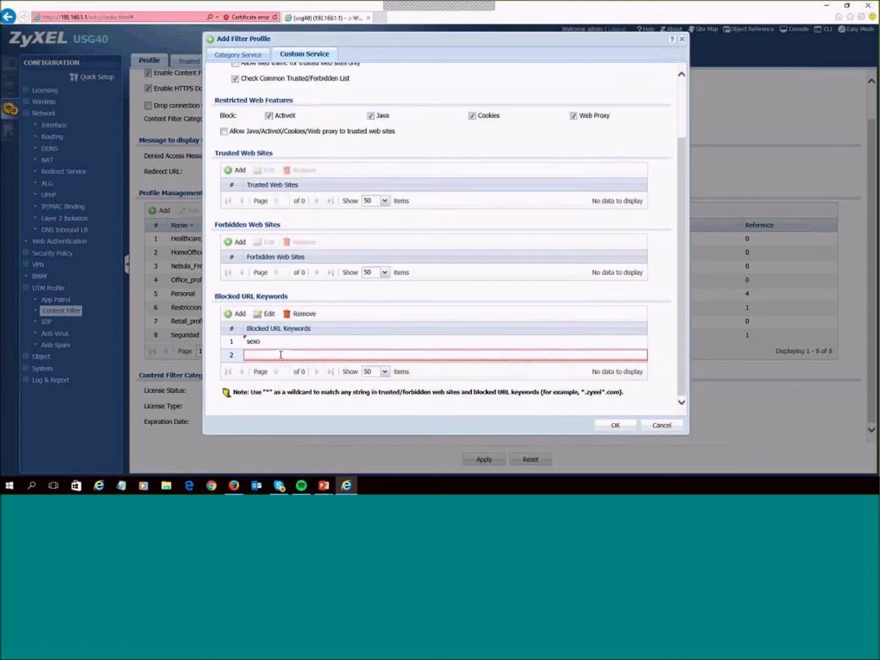
{"action": "type", "text": "dep"}
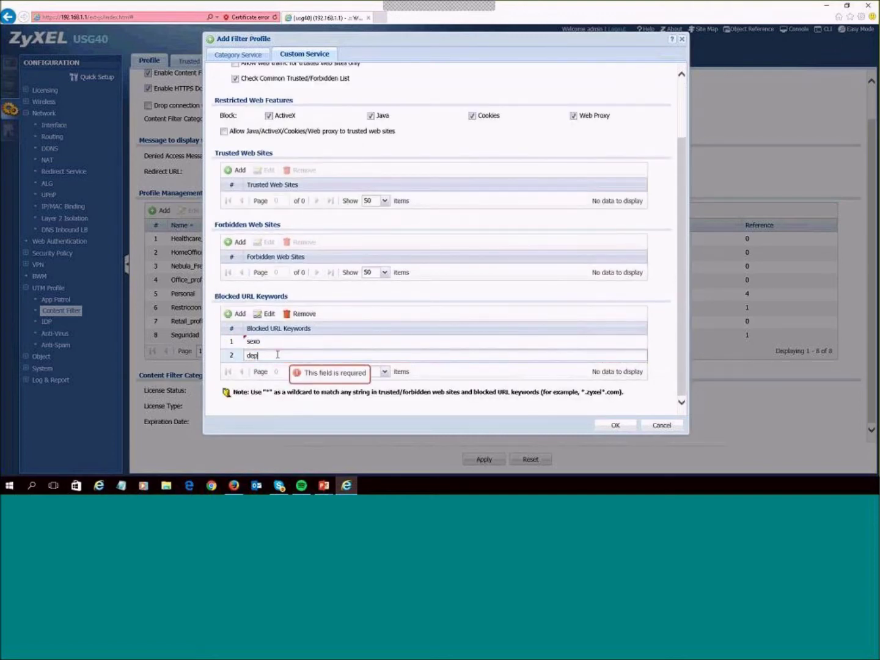
{"action": "type", "text": "ortes"}
{"action": "left_click", "coordinate": [214, 365]}
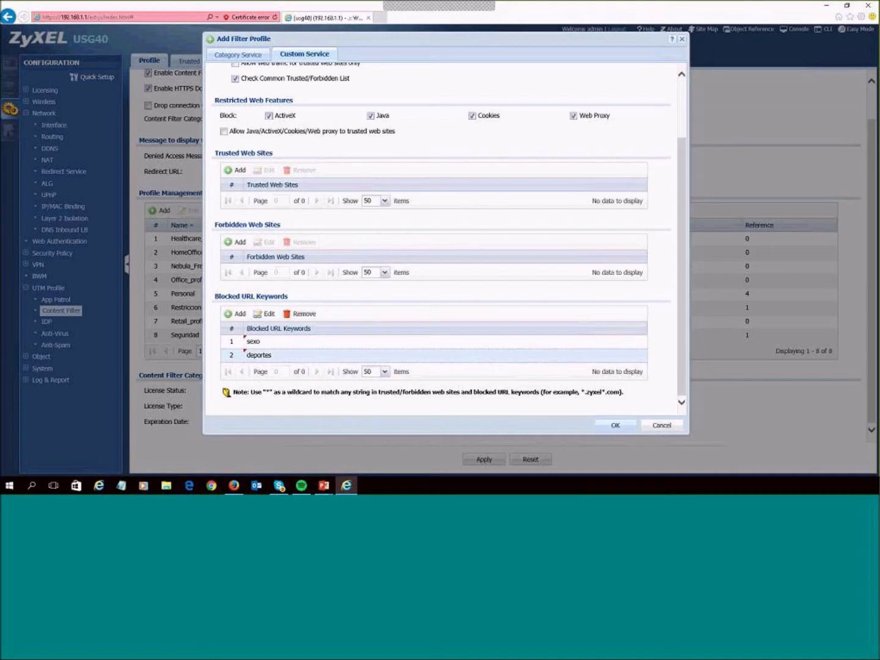
{"action": "left_click", "coordinate": [616, 429]}
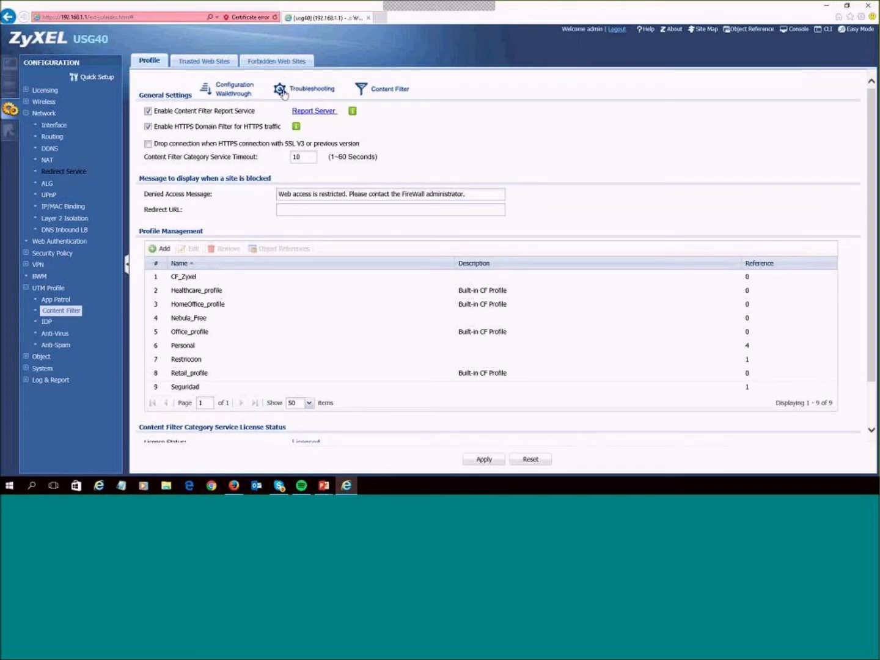
Examine the Content Filter Report Service option in the content filter general settings.
{"action": "scroll", "coordinate": [257, 100], "scroll_direction": "down", "scroll_amount": 2}
{"action": "scroll", "coordinate": [255, 106], "scroll_direction": "up", "scroll_amount": 2}
{"action": "left_click_drag", "start_coordinate": [255, 111], "coordinate": [180, 117]}
{"action": "left_click", "coordinate": [178, 116]}
{"action": "left_click", "coordinate": [177, 116]}
{"action": "left_click", "coordinate": [179, 116]}
{"action": "left_click", "coordinate": [163, 114]}
{"action": "left_click", "coordinate": [227, 115]}
{"action": "left_click", "coordinate": [234, 115]}
Examine the HTTPS Domain Filter option in the general settings and the firewall's model name.
{"action": "left_click_drag", "start_coordinate": [173, 127], "coordinate": [279, 130]}
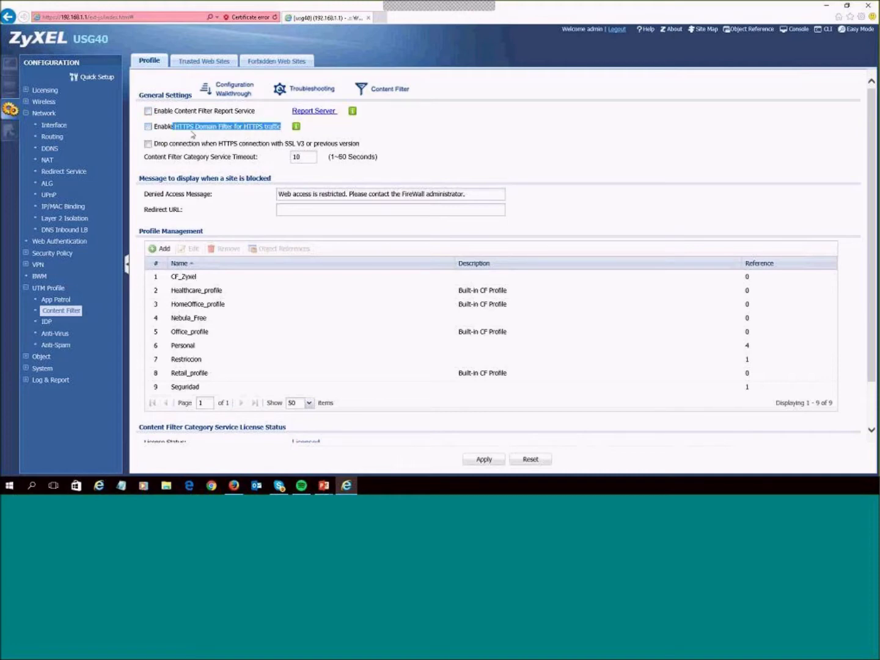
{"action": "left_click", "coordinate": [264, 130]}
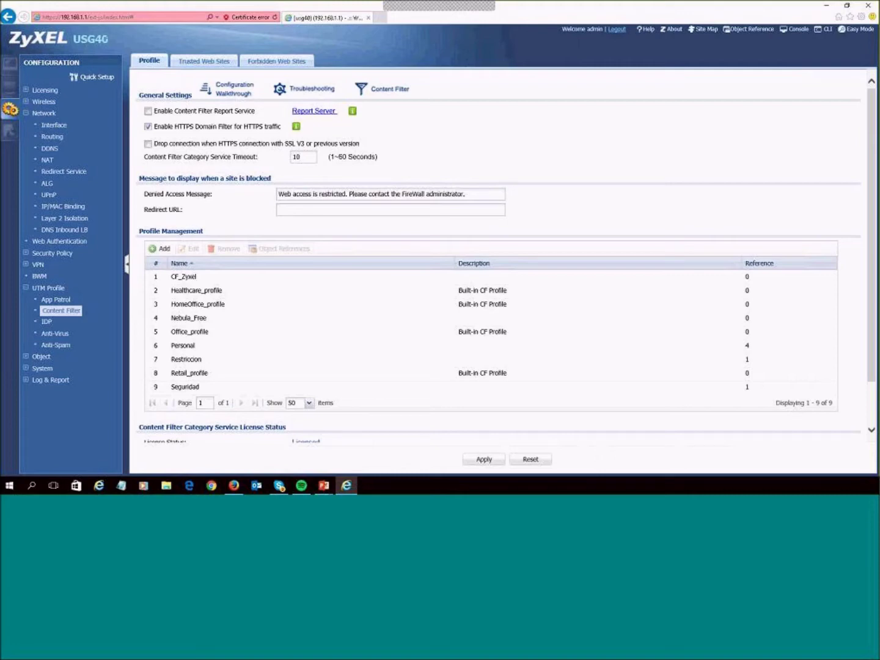
{"action": "left_click_drag", "start_coordinate": [107, 39], "coordinate": [56, 35]}
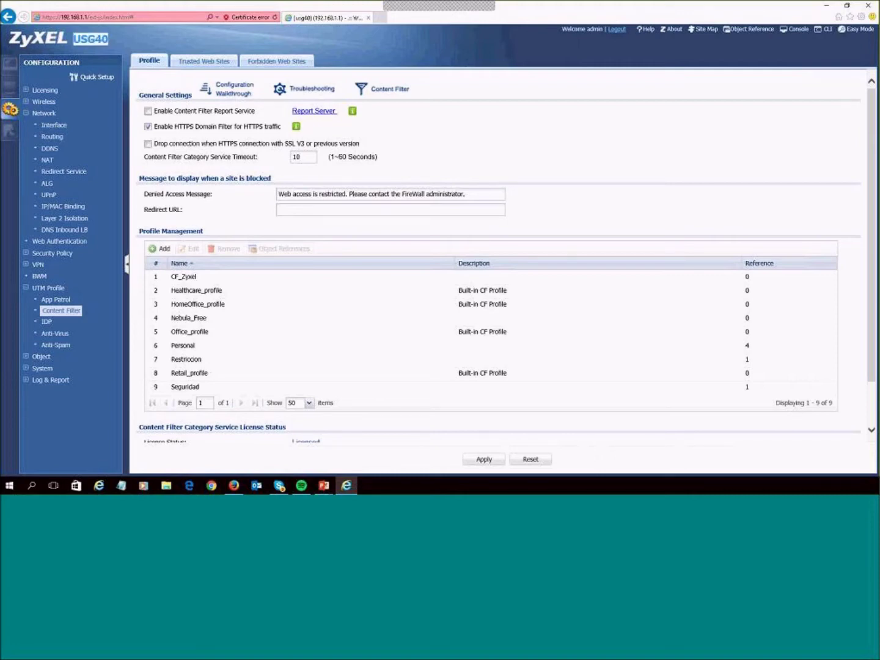
{"action": "left_click", "coordinate": [163, 35]}
{"action": "left_click_drag", "start_coordinate": [195, 126], "coordinate": [226, 131]}
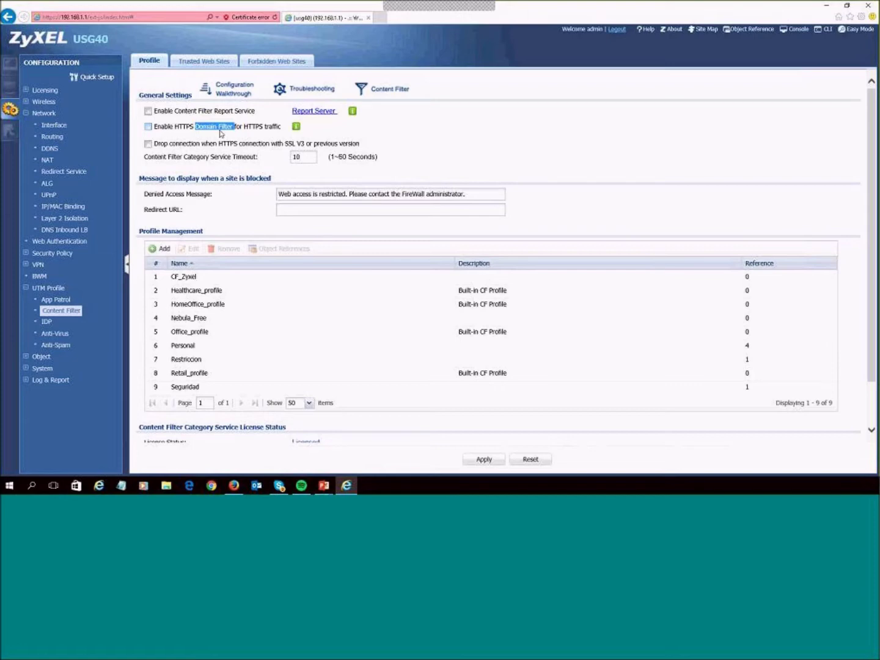
Edit the CF_Zyxel profile to include Social Networking in its managed categories and save it.
{"action": "double_click", "coordinate": [183, 278]}
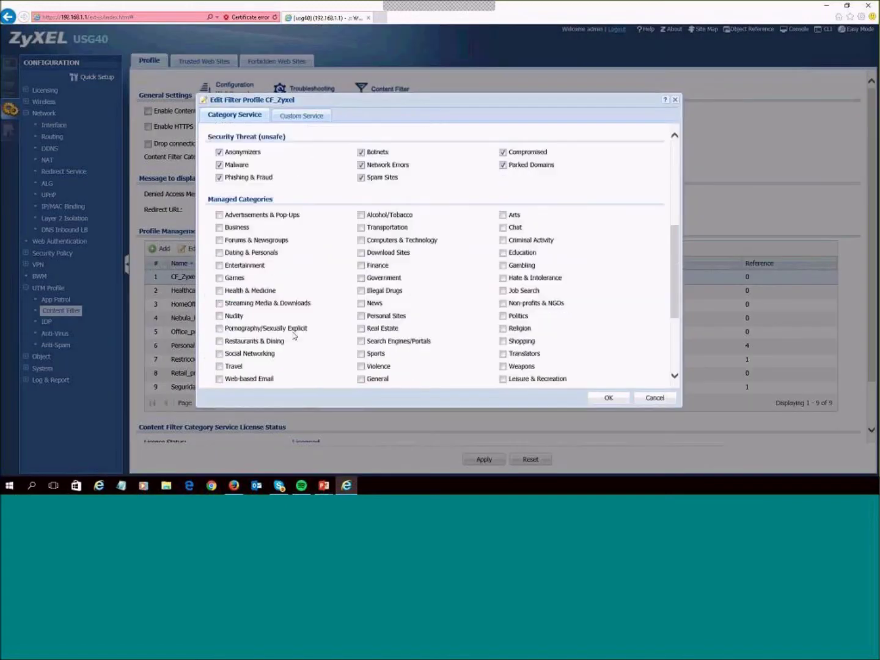
{"action": "scroll", "coordinate": [284, 333], "scroll_direction": "down", "scroll_amount": 2}
{"action": "left_click", "coordinate": [220, 310]}
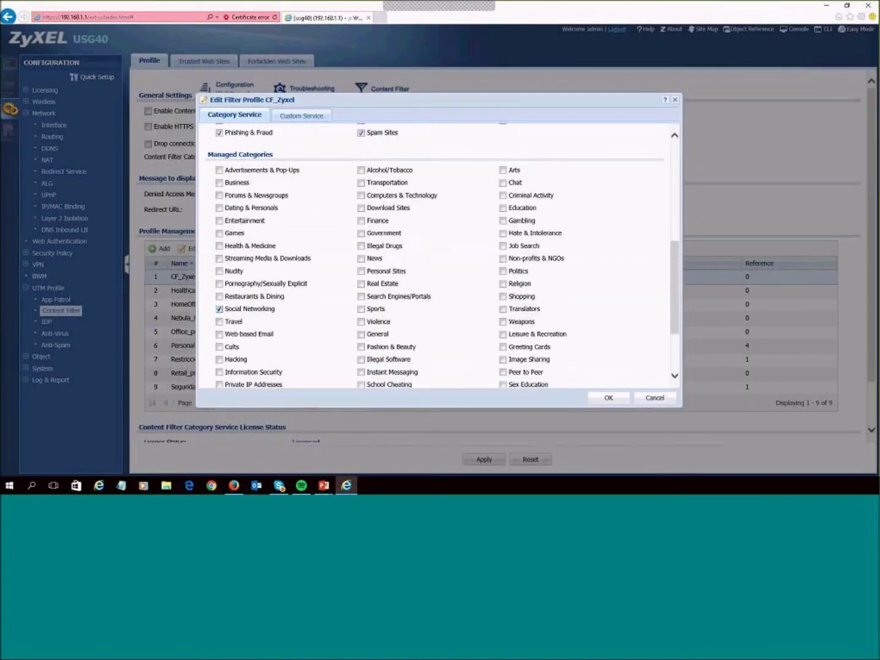
{"action": "left_click", "coordinate": [607, 399]}
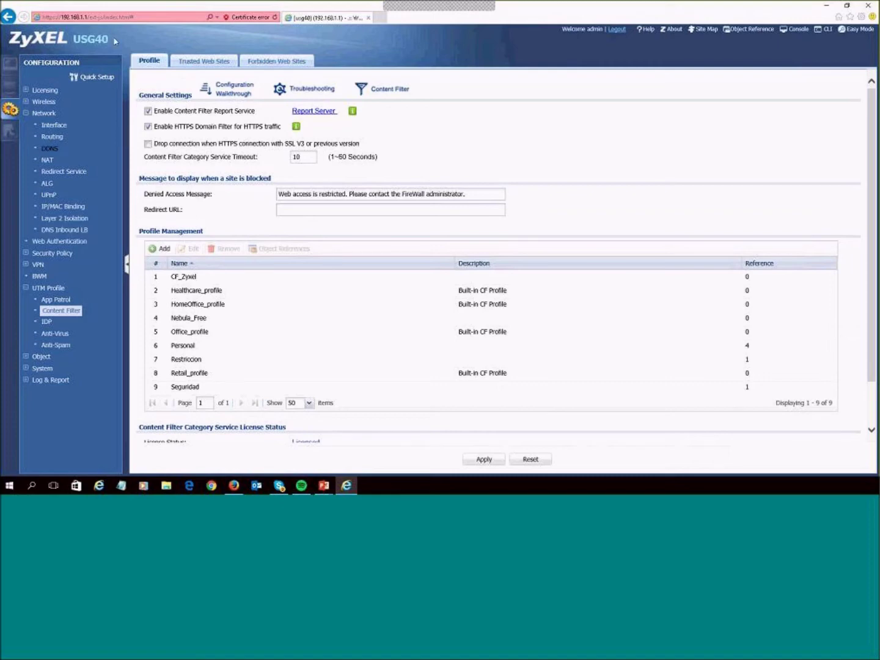
Review the HTTPS Domain Filter option, leaving it enabled for HTTPS traffic, and select the CF_Zyxel profile.
{"action": "left_click_drag", "start_coordinate": [115, 41], "coordinate": [72, 40]}
{"action": "left_click", "coordinate": [151, 41]}
{"action": "double_click", "coordinate": [186, 127]}
{"action": "left_click_drag", "start_coordinate": [186, 129], "coordinate": [229, 128]}
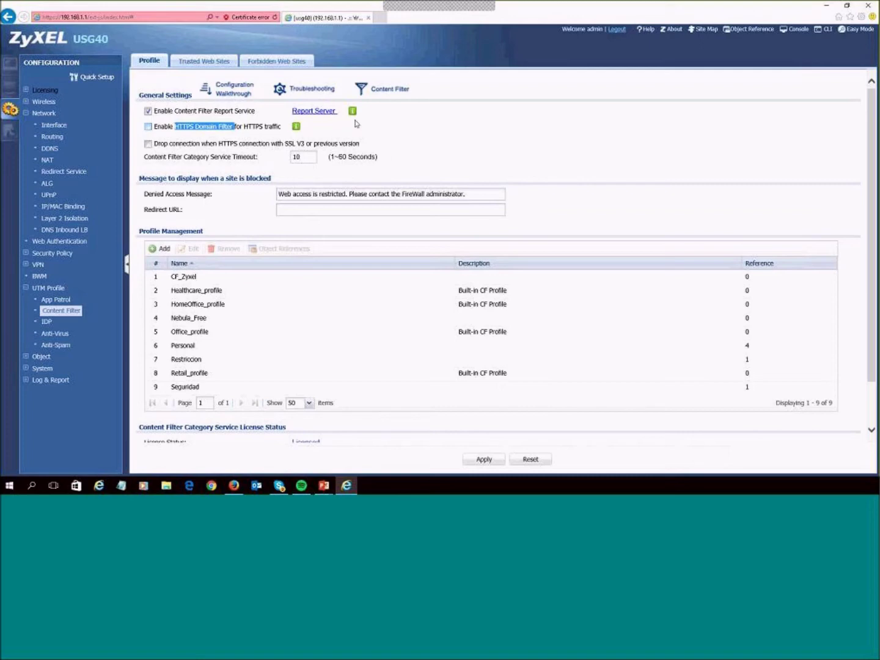
{"action": "left_click", "coordinate": [148, 127]}
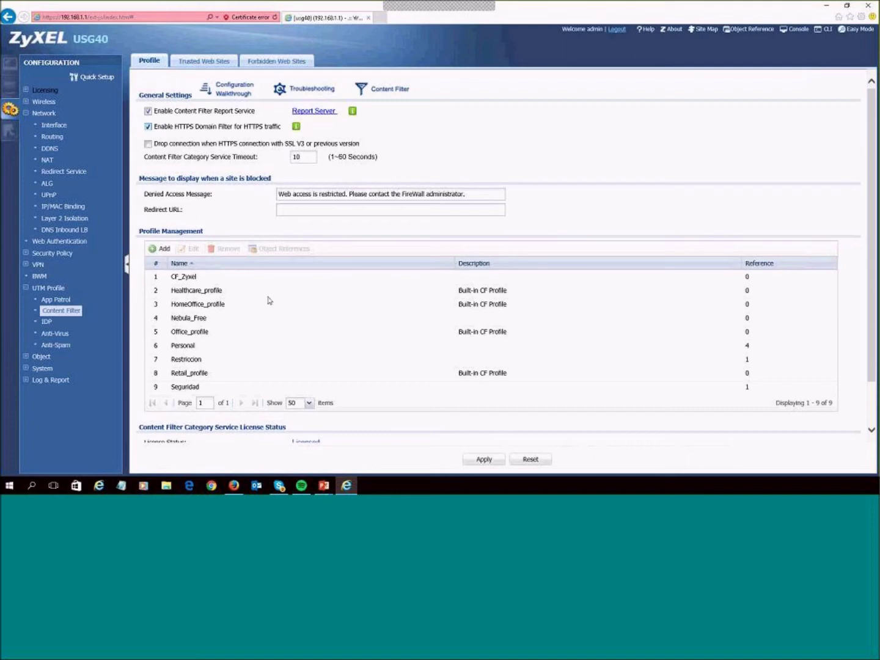
{"action": "left_click", "coordinate": [193, 279]}
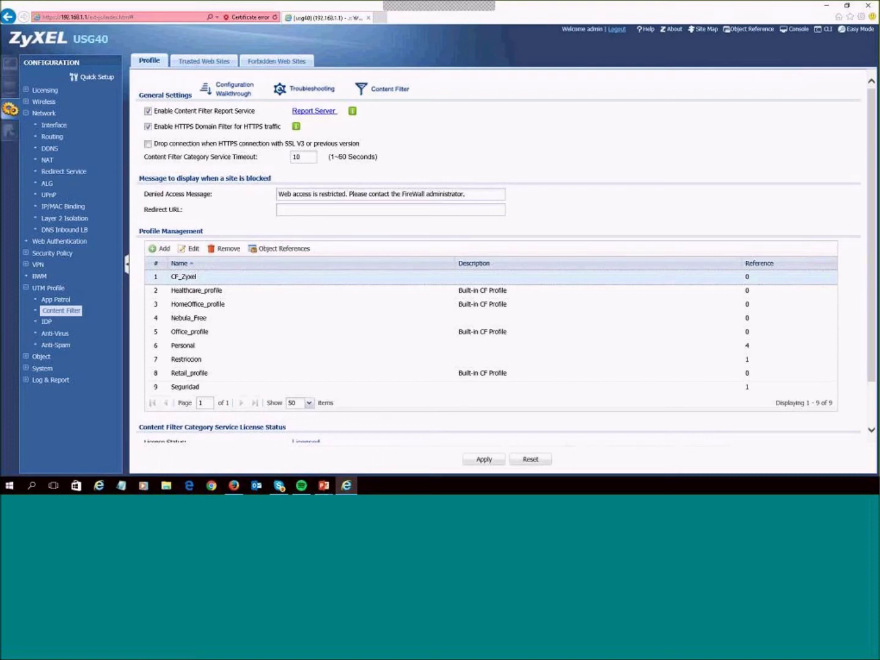
Apply the content filter settings, leaving dropping of SSL V3 or older HTTPS connections disabled.
{"action": "left_click", "coordinate": [147, 145]}
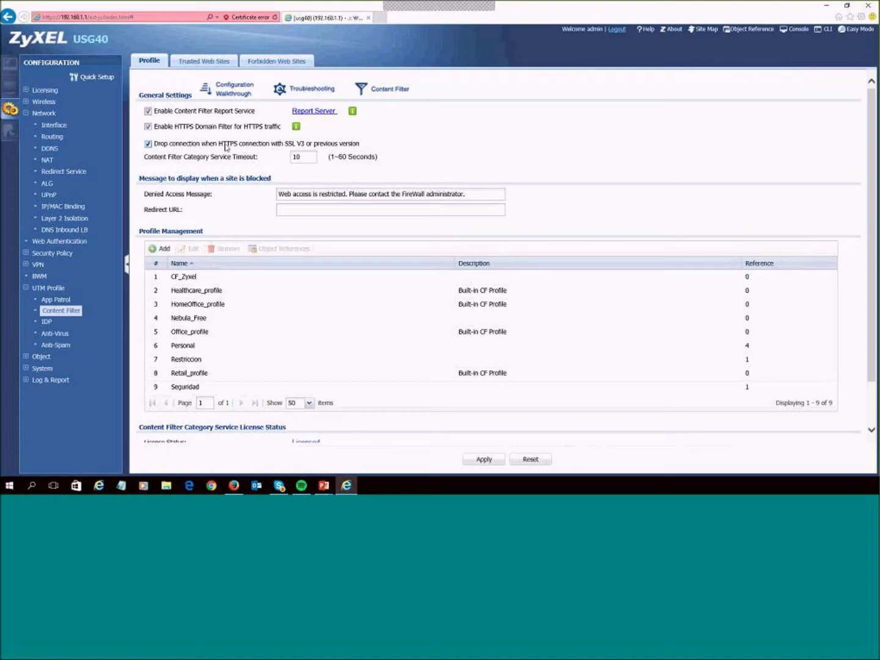
{"action": "left_click", "coordinate": [223, 144]}
{"action": "scroll", "coordinate": [452, 360], "scroll_direction": "down", "scroll_amount": 2}
{"action": "left_click", "coordinate": [485, 459]}
{"action": "scroll", "coordinate": [428, 171], "scroll_direction": "up", "scroll_amount": 2}
{"action": "scroll", "coordinate": [526, 327], "scroll_direction": "down", "scroll_amount": 2}
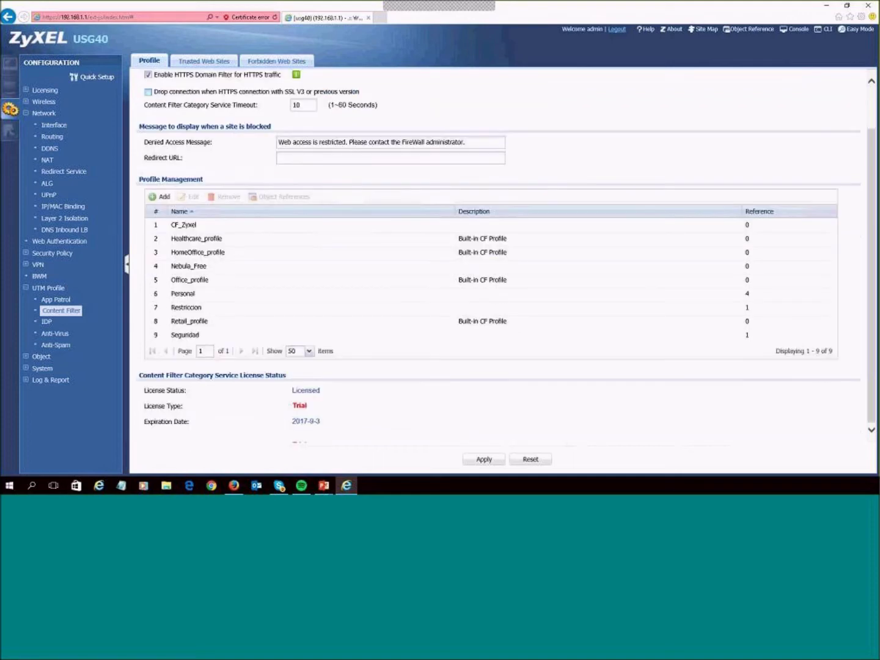
{"action": "left_click", "coordinate": [495, 463]}
{"action": "scroll", "coordinate": [199, 238], "scroll_direction": "up", "scroll_amount": 1}
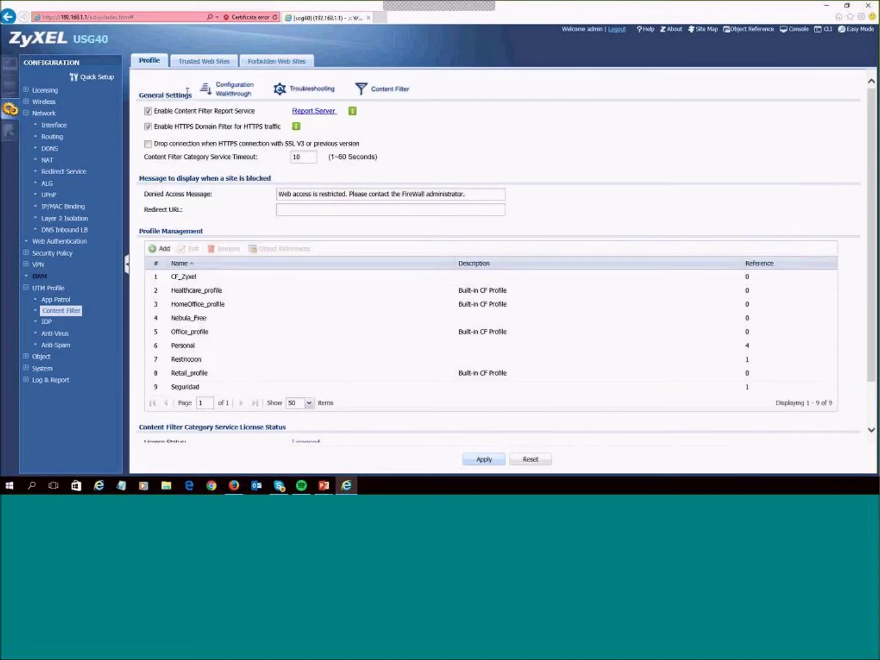
Look over the common trusted and common forbidden web site lists and return to the filter profiles.
{"action": "left_click", "coordinate": [211, 61]}
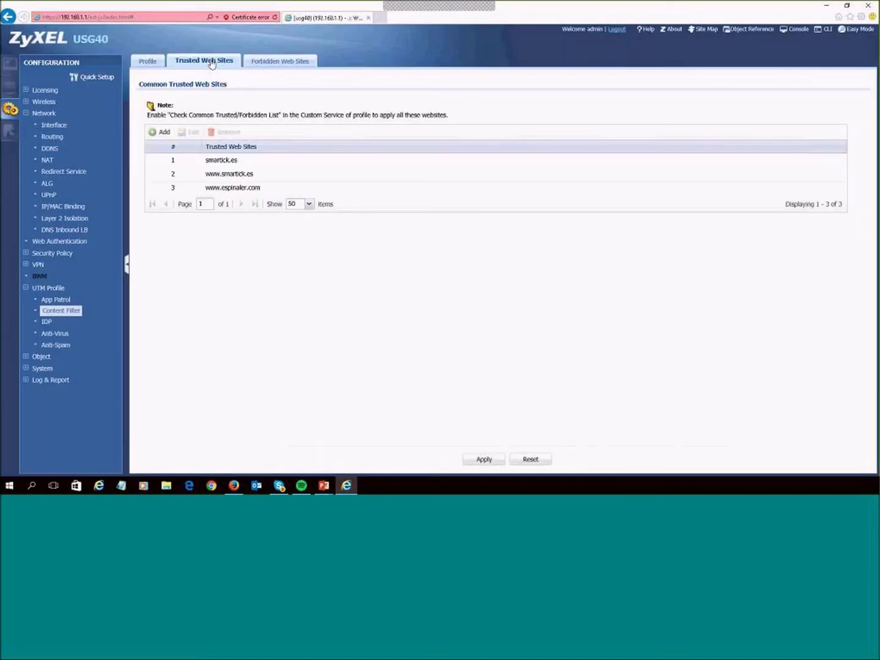
{"action": "left_click", "coordinate": [275, 62]}
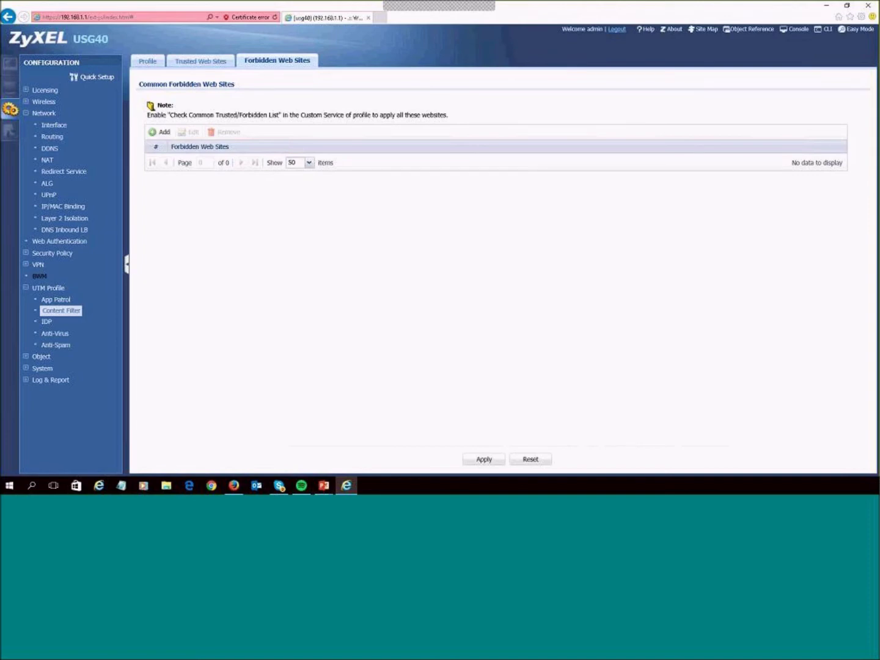
{"action": "left_click", "coordinate": [148, 62]}
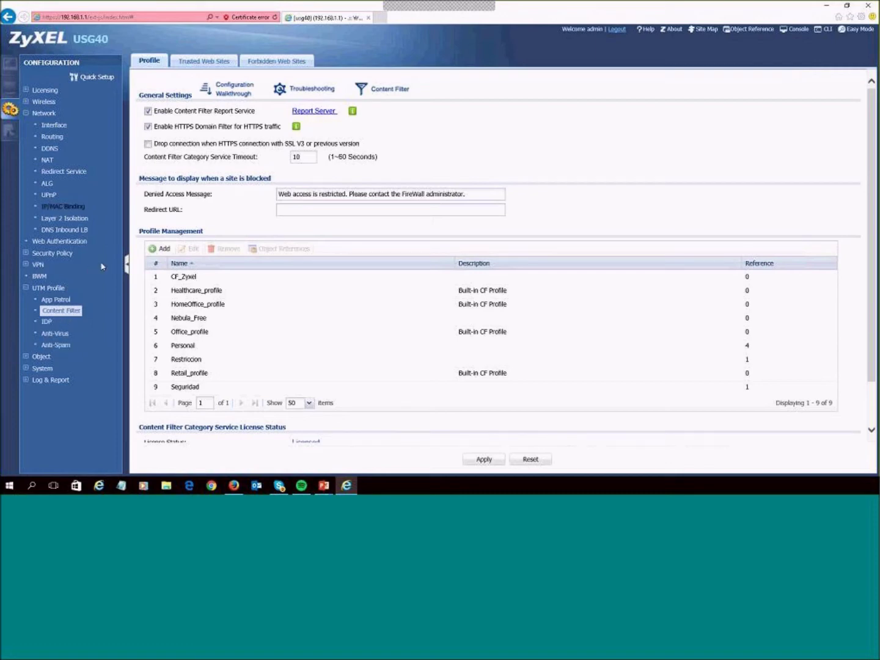
Add a new IPv4 security policy in Policy Control and name it Navegacion.
{"action": "left_click", "coordinate": [42, 254]}
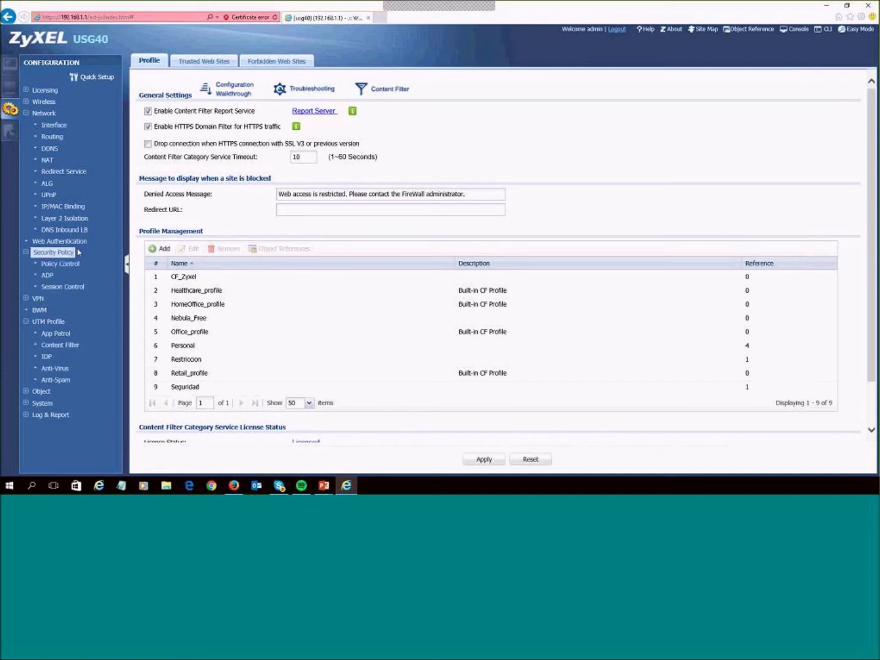
{"action": "left_click", "coordinate": [70, 269]}
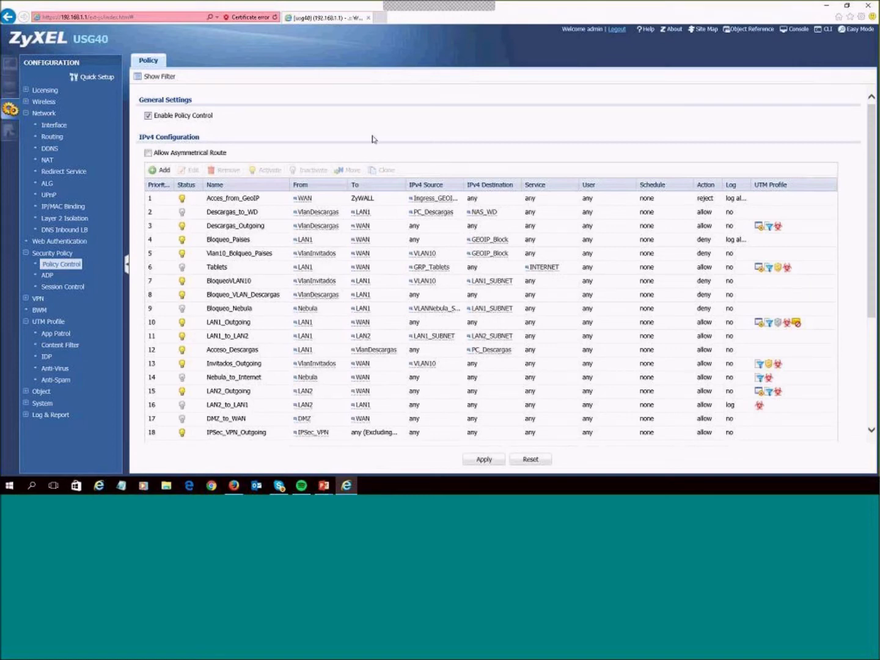
{"action": "left_click", "coordinate": [164, 171]}
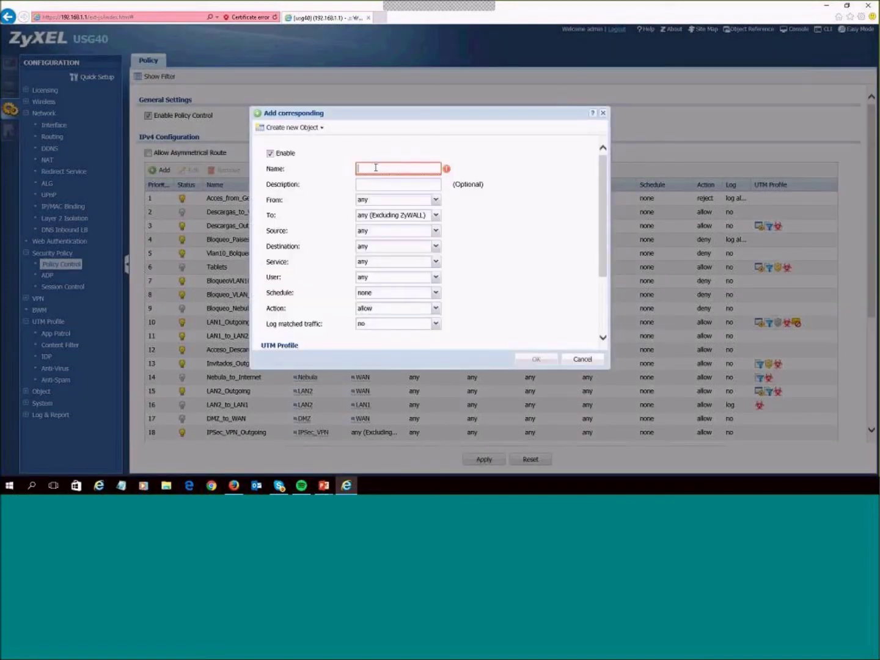
{"action": "type", "text": "Nave"}
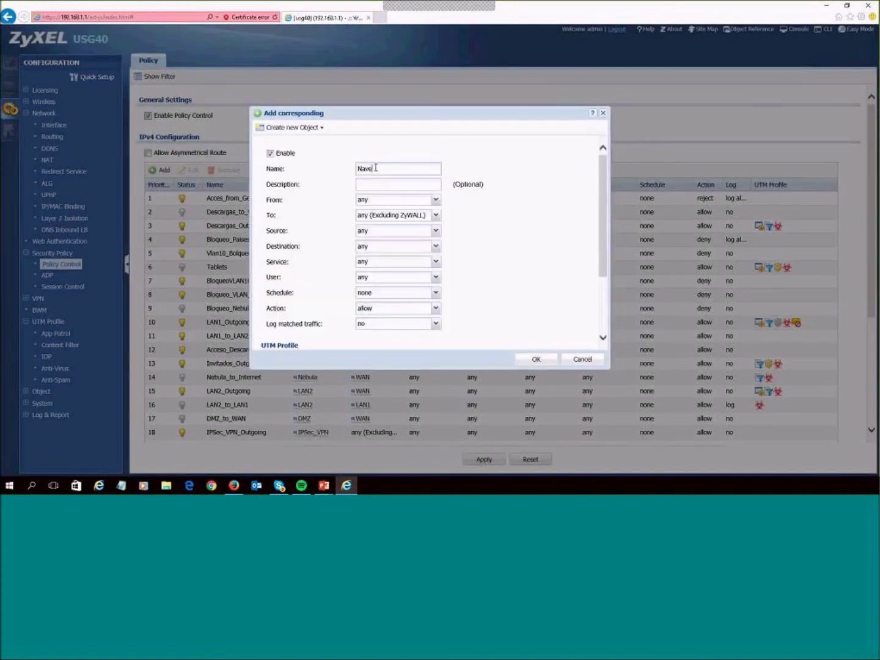
{"action": "type", "text": "gacion"}
{"action": "key", "text": "Tab"}
Set the Navegacion policy's source zone to LAN2 and its destination zone to WAN.
{"action": "left_click", "coordinate": [436, 200]}
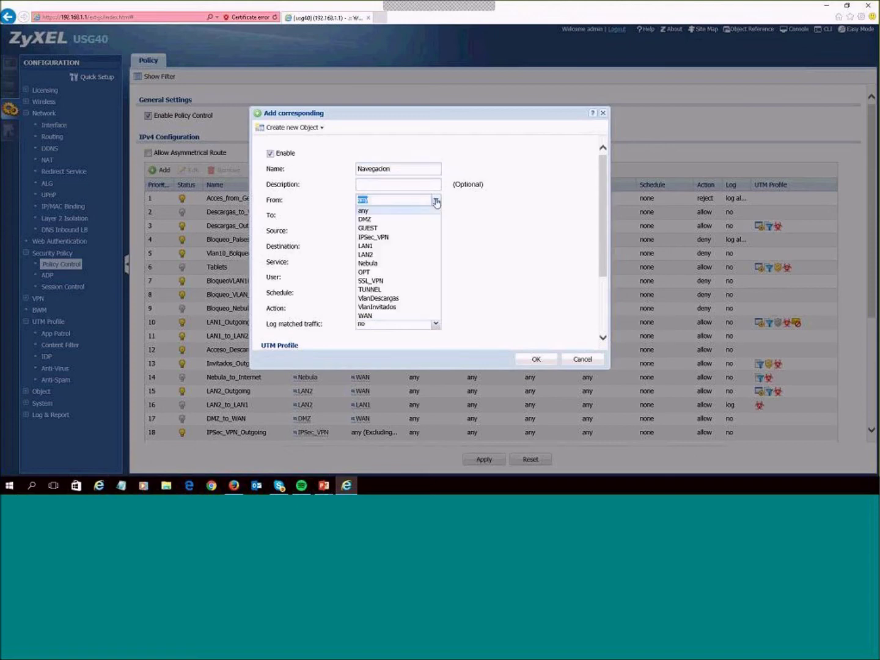
{"action": "left_click", "coordinate": [382, 254]}
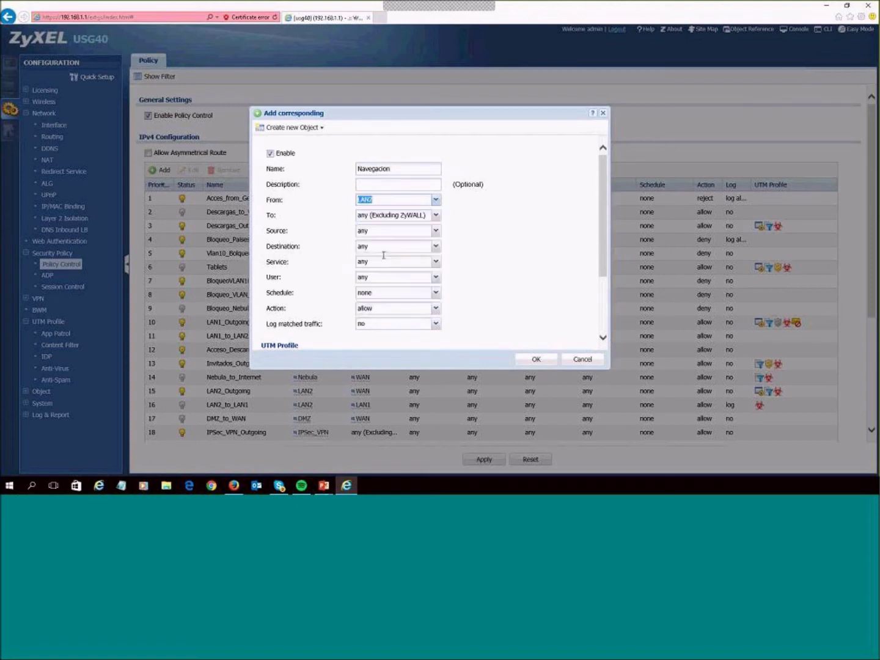
{"action": "left_click", "coordinate": [436, 215]}
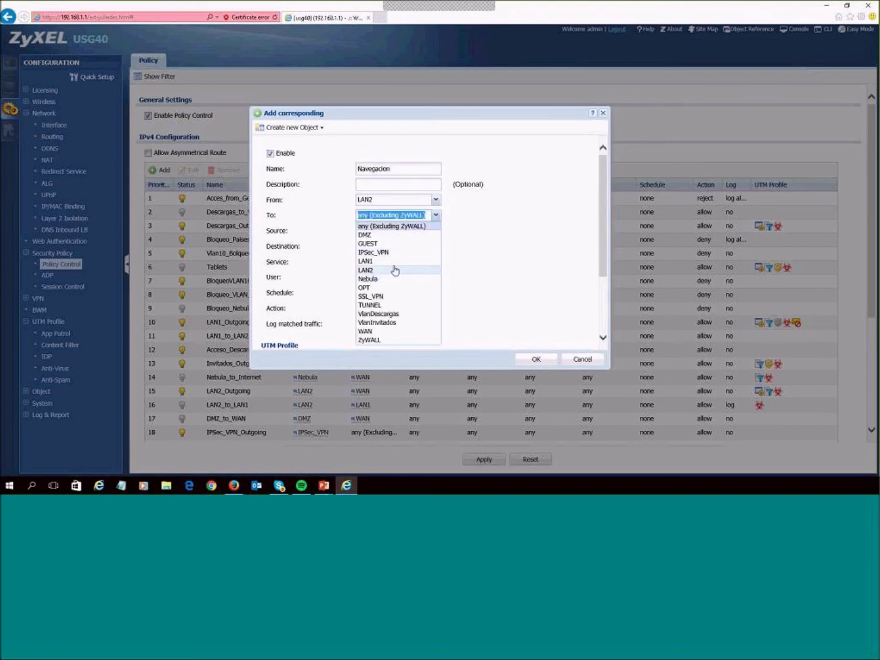
{"action": "left_click", "coordinate": [381, 331]}
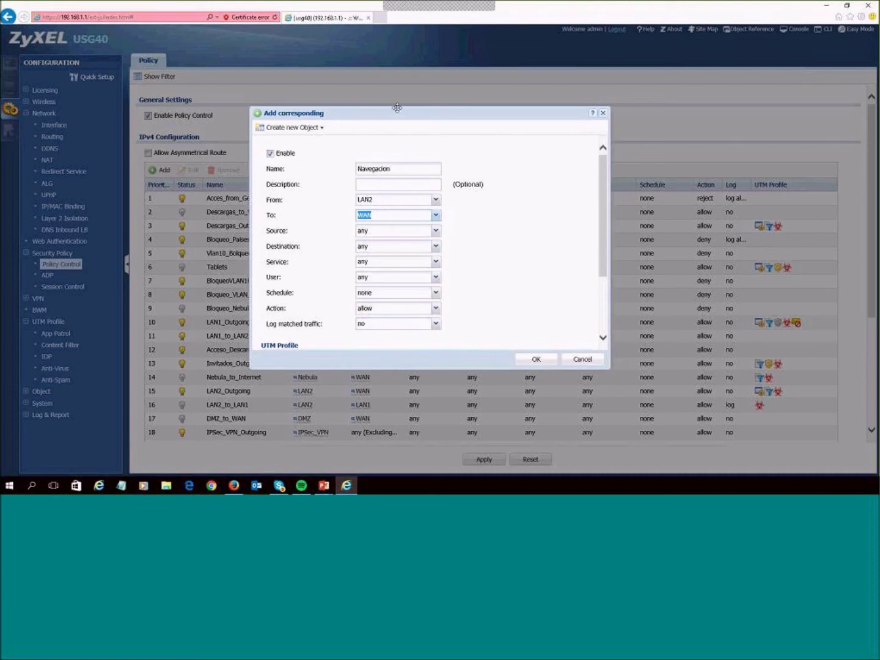
Check the policy's source, service and action choices, keeping source and service as any and the action as allow.
{"action": "left_click_drag", "start_coordinate": [397, 108], "coordinate": [389, 92]}
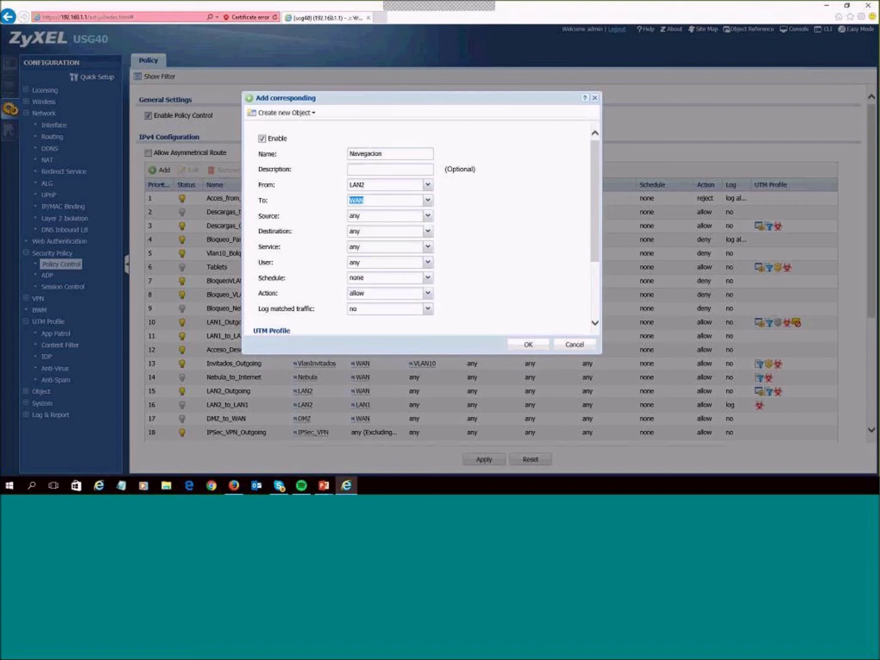
{"action": "left_click", "coordinate": [426, 216]}
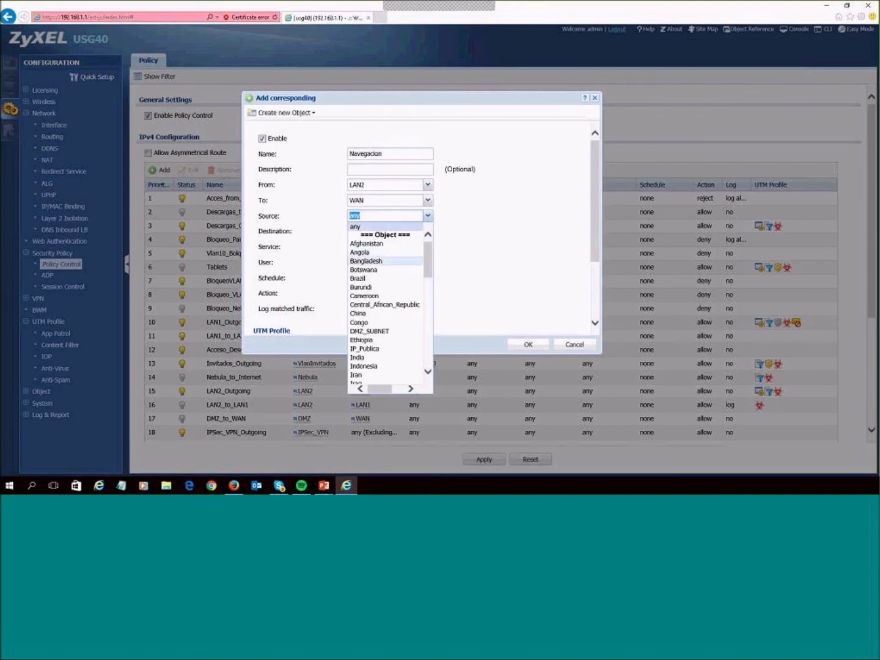
{"action": "left_click", "coordinate": [516, 229]}
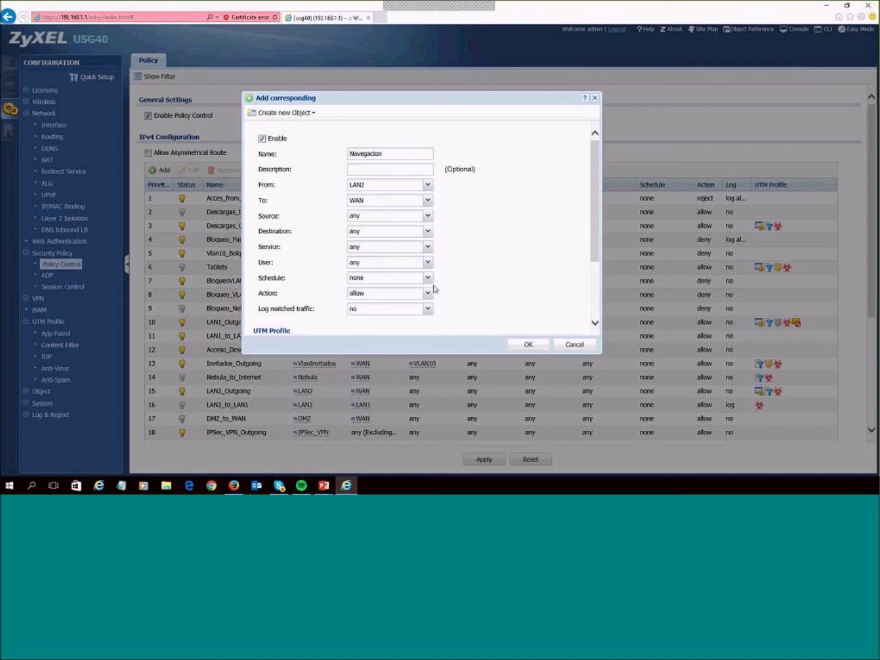
{"action": "left_click", "coordinate": [427, 246]}
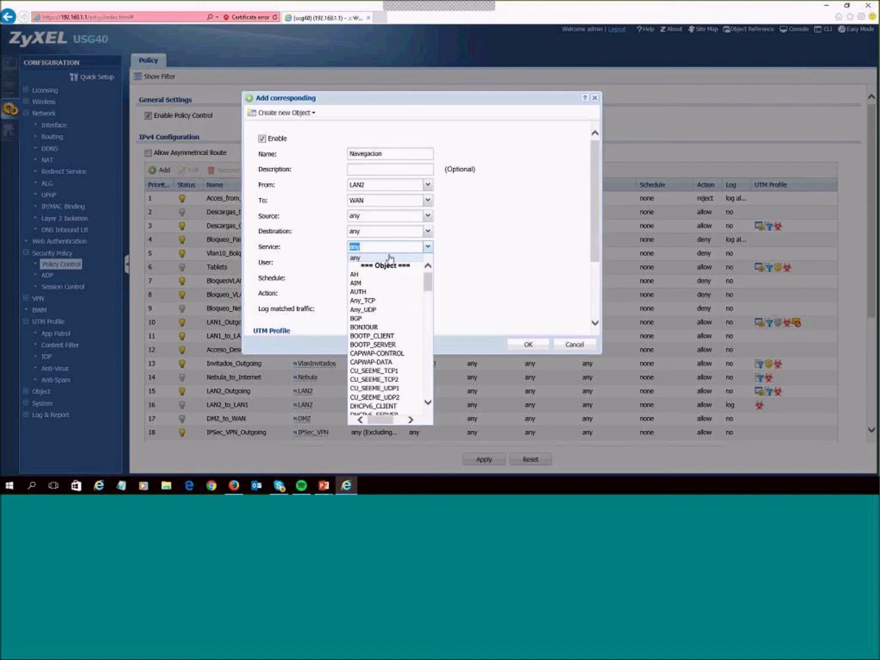
{"action": "left_click", "coordinate": [361, 258]}
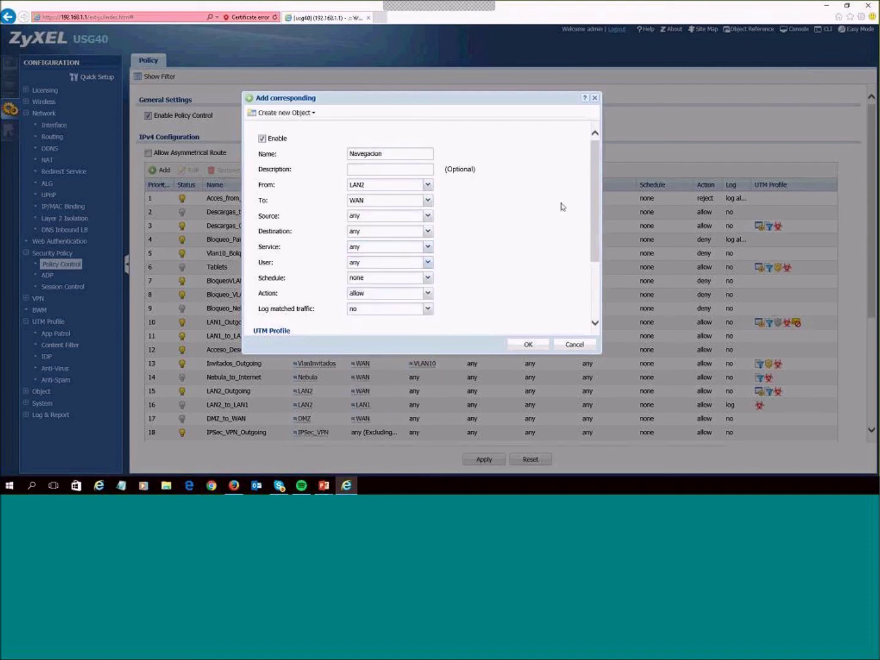
{"action": "left_click_drag", "start_coordinate": [448, 101], "coordinate": [461, 84]}
{"action": "scroll", "coordinate": [610, 224], "scroll_direction": "down", "scroll_amount": 1}
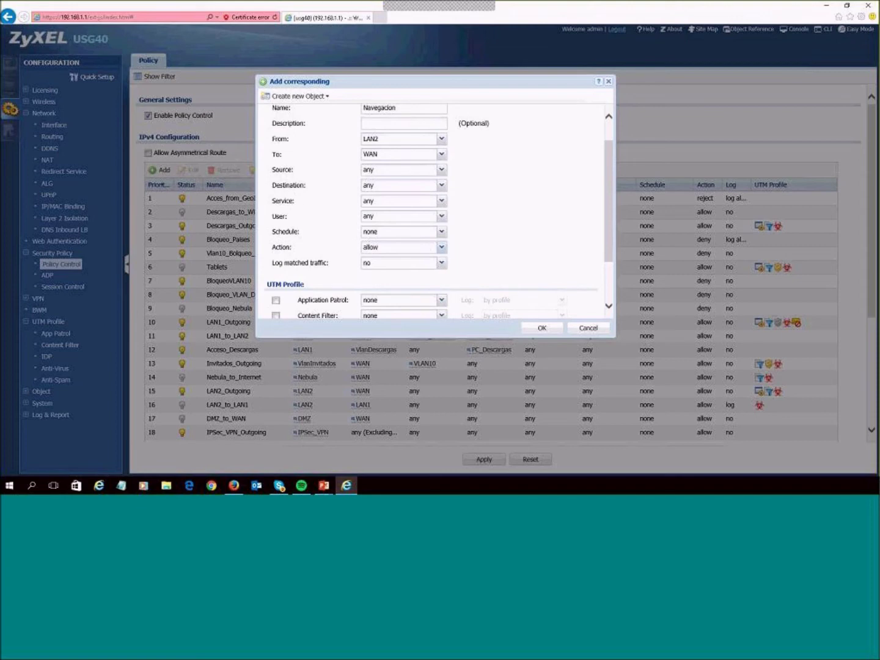
{"action": "left_click", "coordinate": [441, 250]}
{"action": "left_click", "coordinate": [442, 248]}
Enable the CF_Zyxel content filter profile and the AntiMalware anti-virus profile in the policy's UTM settings.
{"action": "left_click_drag", "start_coordinate": [459, 77], "coordinate": [461, 69]}
{"action": "scroll", "coordinate": [609, 239], "scroll_direction": "down", "scroll_amount": 2}
{"action": "scroll", "coordinate": [609, 238], "scroll_direction": "down", "scroll_amount": 1}
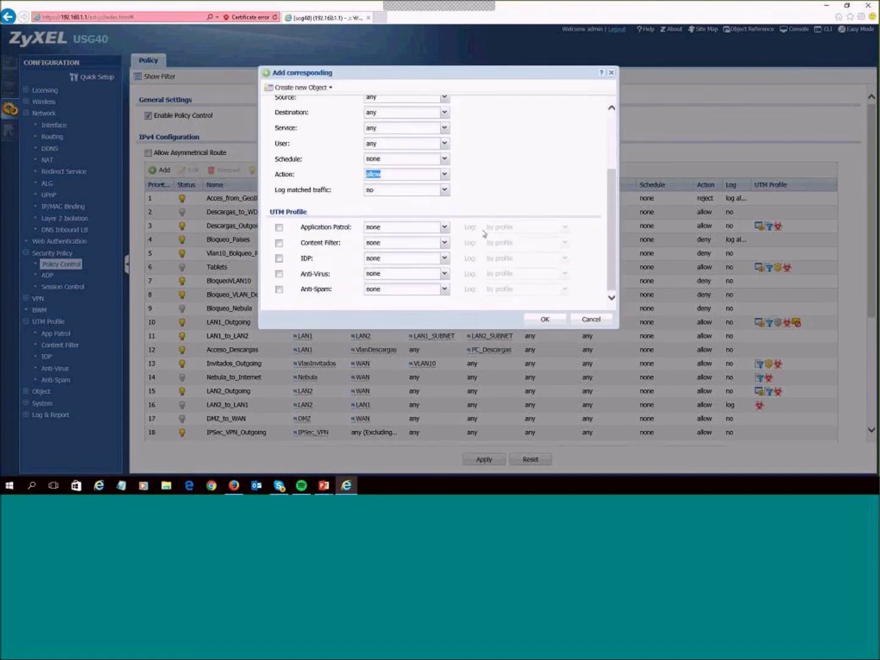
{"action": "left_click", "coordinate": [279, 244]}
{"action": "left_click", "coordinate": [444, 243]}
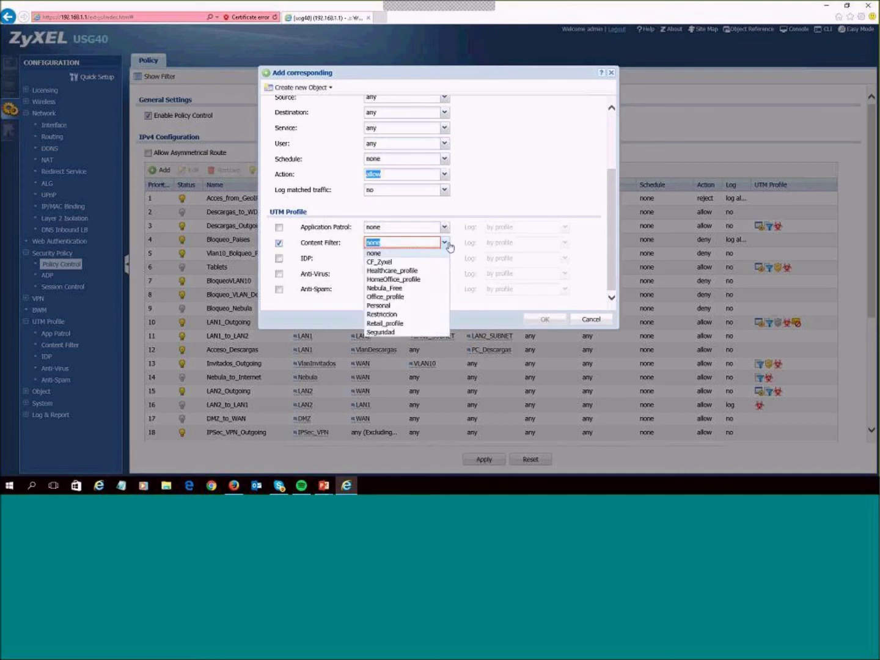
{"action": "left_click", "coordinate": [391, 265]}
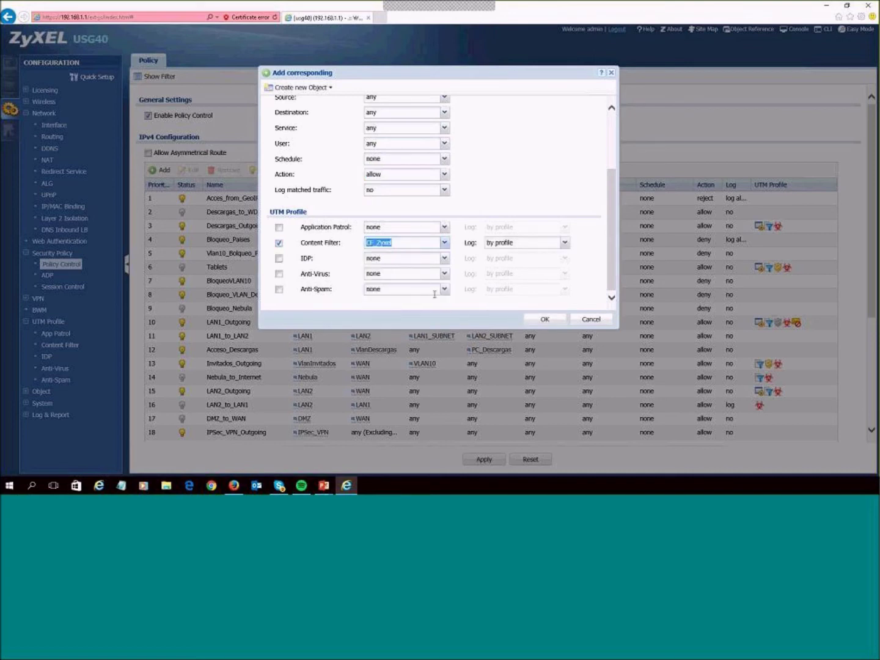
{"action": "left_click", "coordinate": [278, 274]}
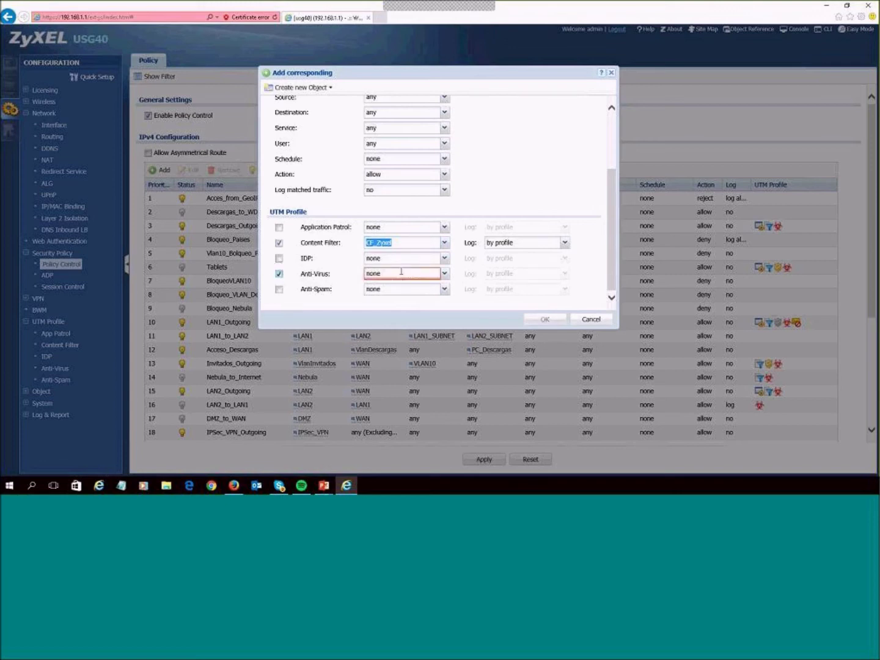
{"action": "left_click", "coordinate": [444, 273]}
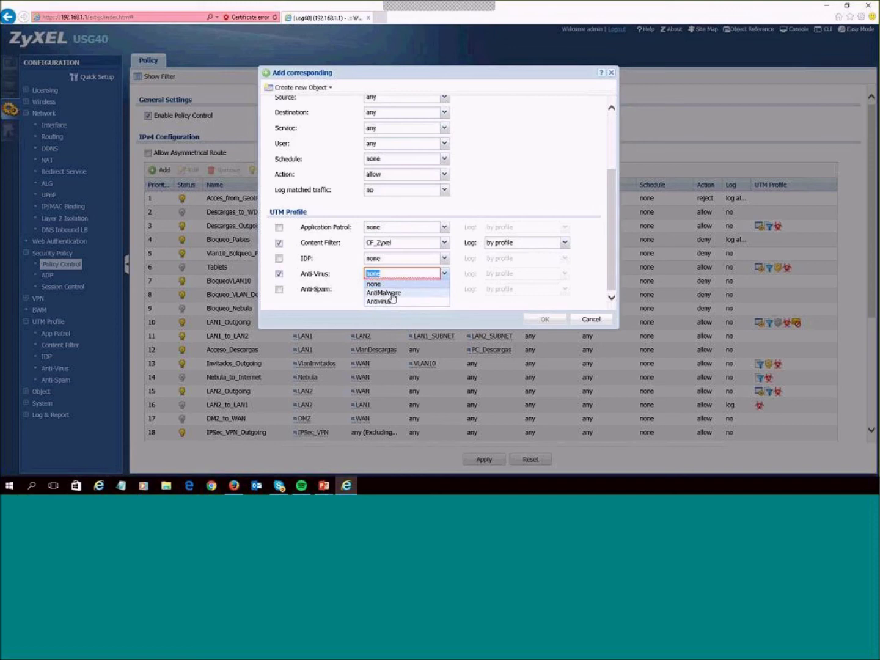
{"action": "left_click", "coordinate": [391, 294]}
Enable anti-spam for the policy with the Correo_Basura profile.
{"action": "left_click", "coordinate": [278, 288]}
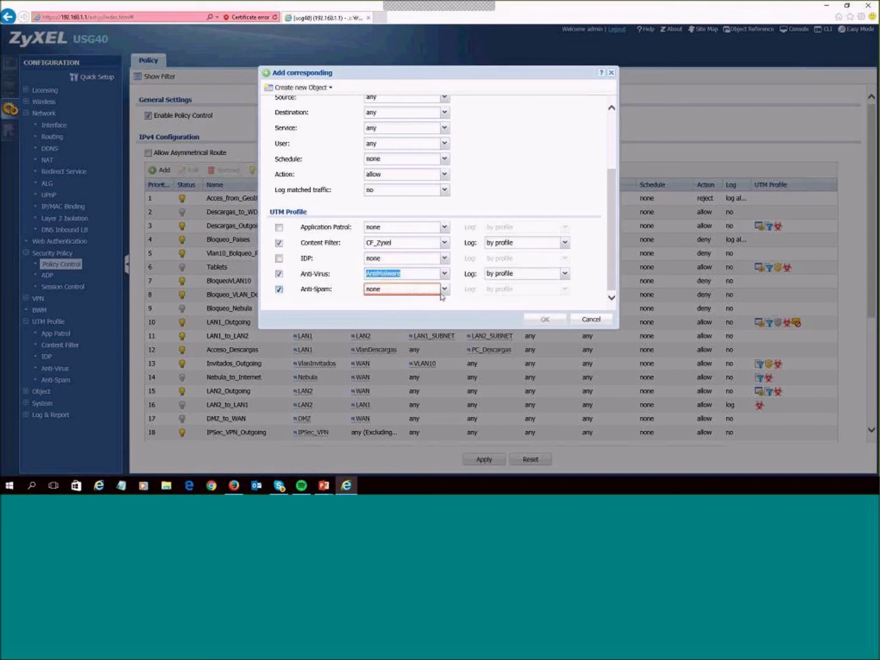
{"action": "left_click", "coordinate": [444, 290]}
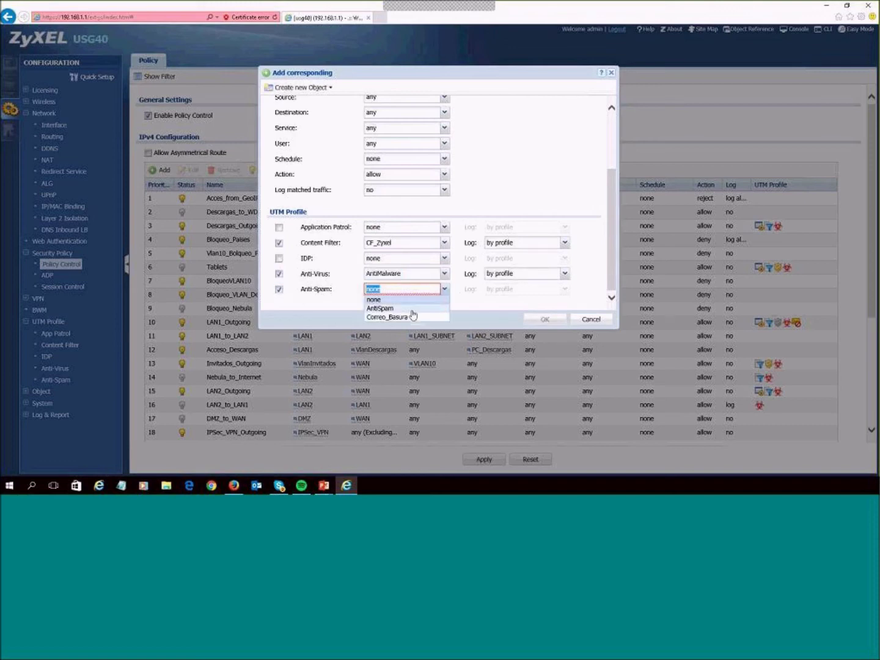
{"action": "left_click", "coordinate": [410, 317]}
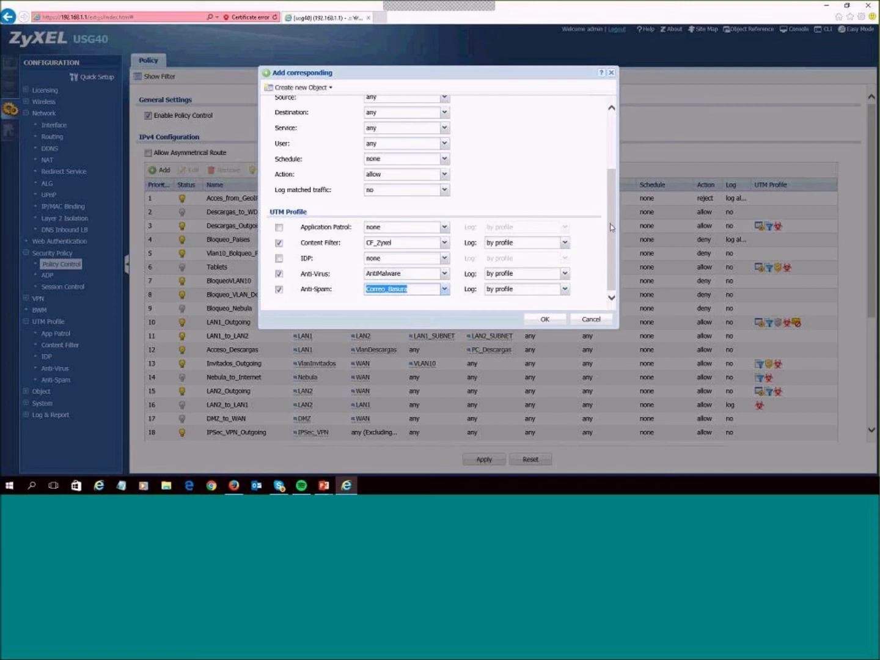
Review the Navegacion policy's zones, service and UTM profiles, then save it to the IPv4 policy list.
{"action": "scroll", "coordinate": [544, 232], "scroll_direction": "up", "scroll_amount": 1}
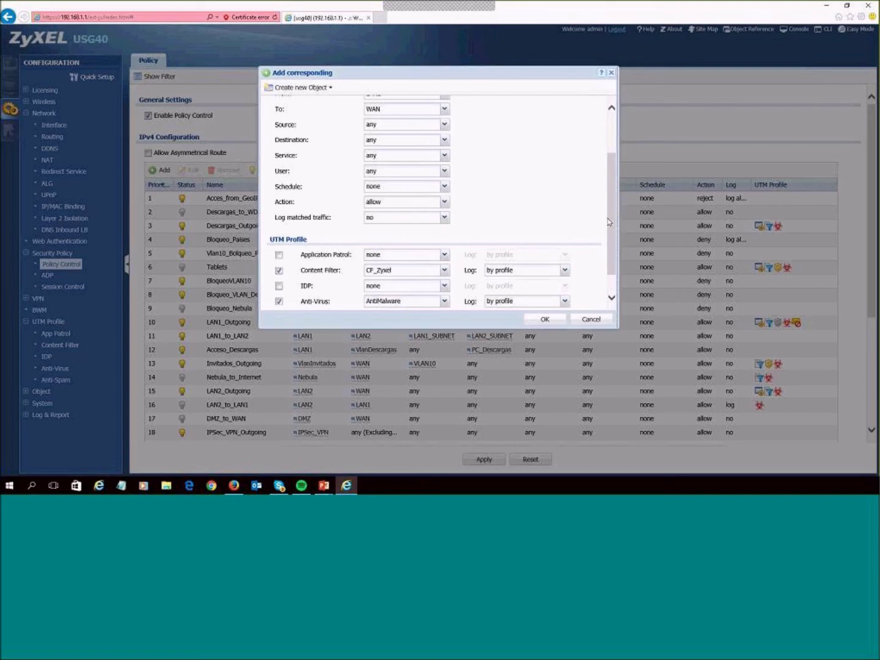
{"action": "scroll", "coordinate": [613, 221], "scroll_direction": "up", "scroll_amount": 3}
{"action": "double_click", "coordinate": [403, 157]}
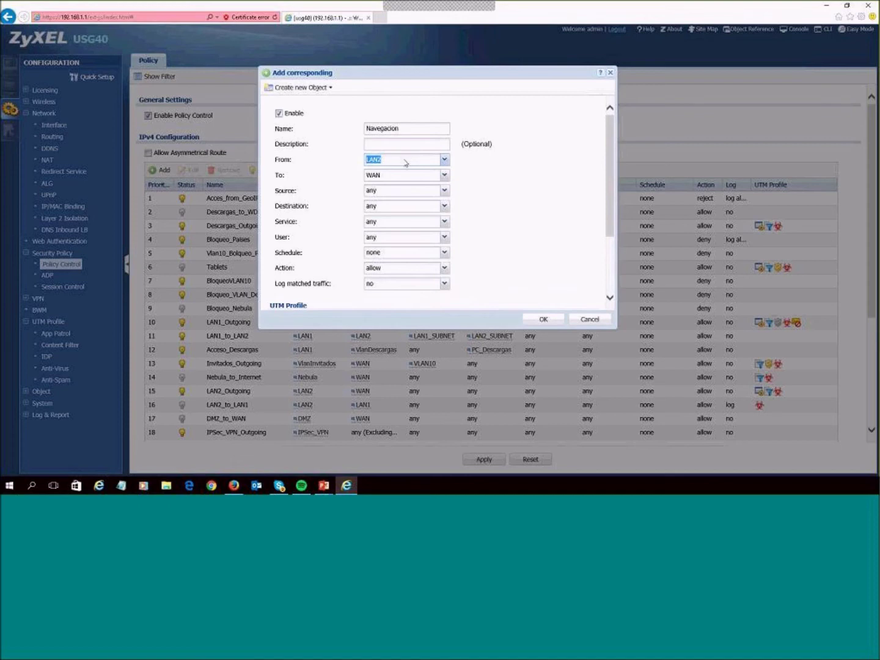
{"action": "scroll", "coordinate": [375, 179], "scroll_direction": "down", "scroll_amount": 1}
{"action": "left_click", "coordinate": [392, 192]}
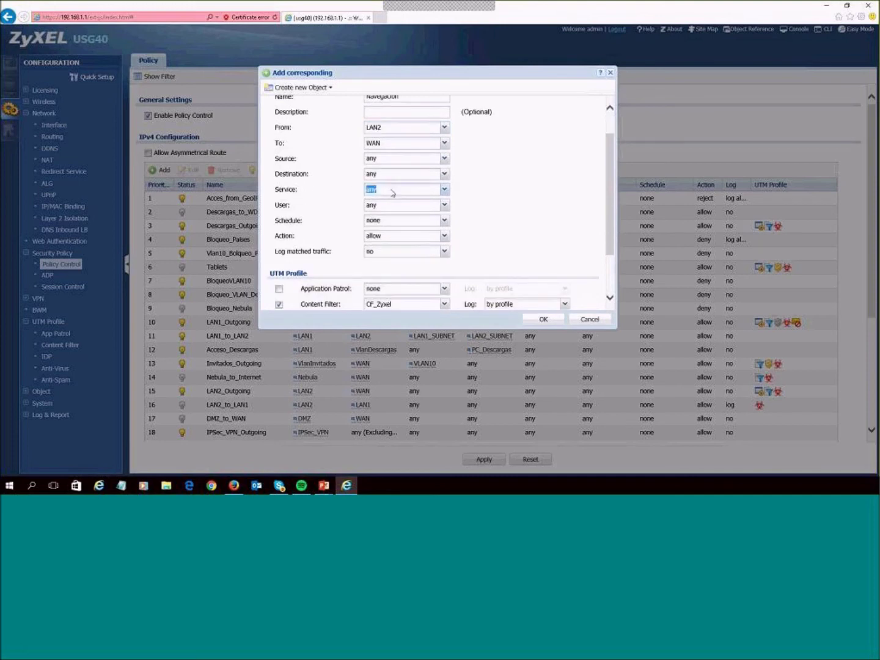
{"action": "left_click", "coordinate": [445, 191]}
{"action": "left_click", "coordinate": [445, 191]}
{"action": "left_click", "coordinate": [514, 180]}
{"action": "scroll", "coordinate": [519, 201], "scroll_direction": "down", "scroll_amount": 2}
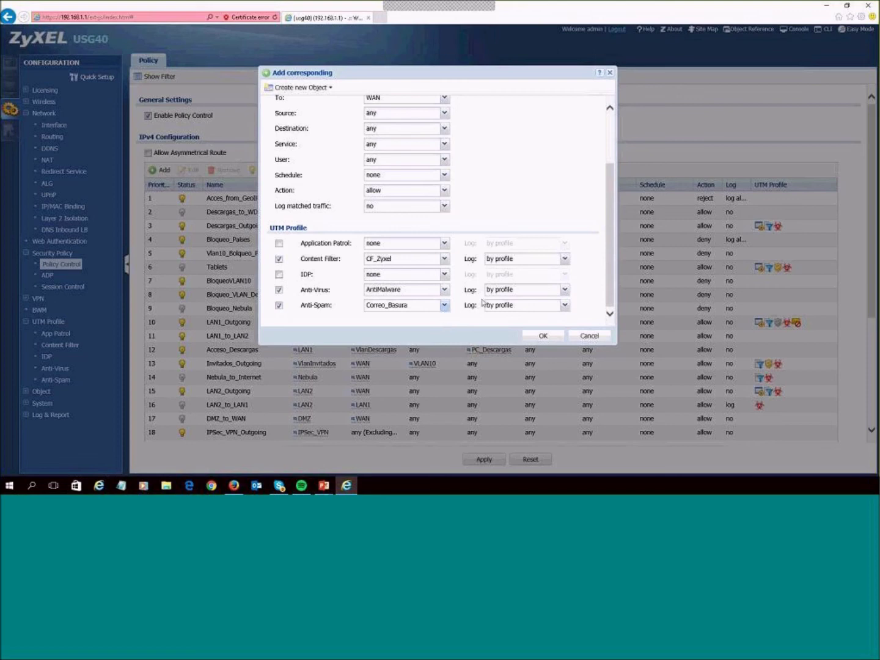
{"action": "left_click_drag", "start_coordinate": [611, 232], "coordinate": [603, 171]}
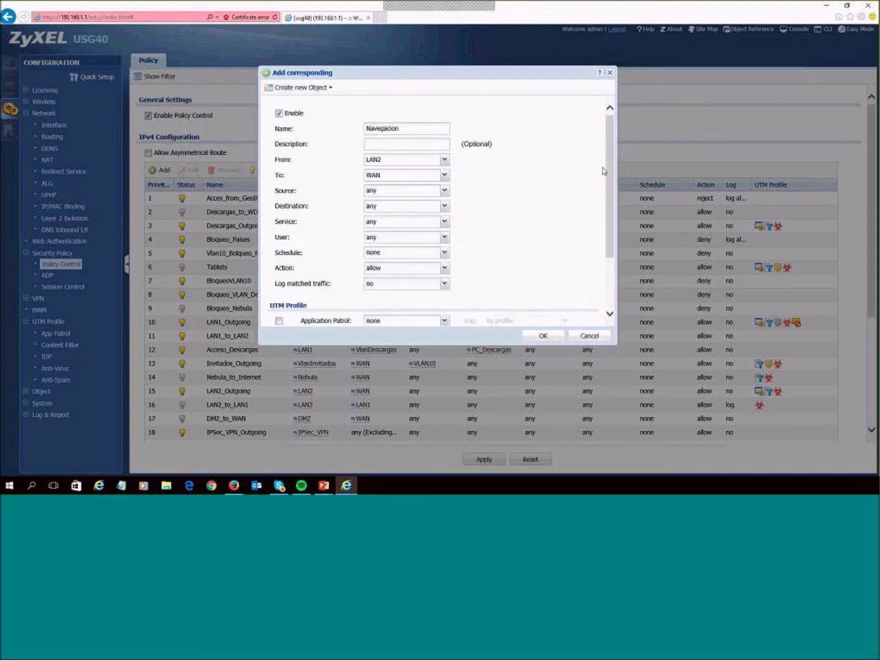
{"action": "left_click", "coordinate": [534, 338]}
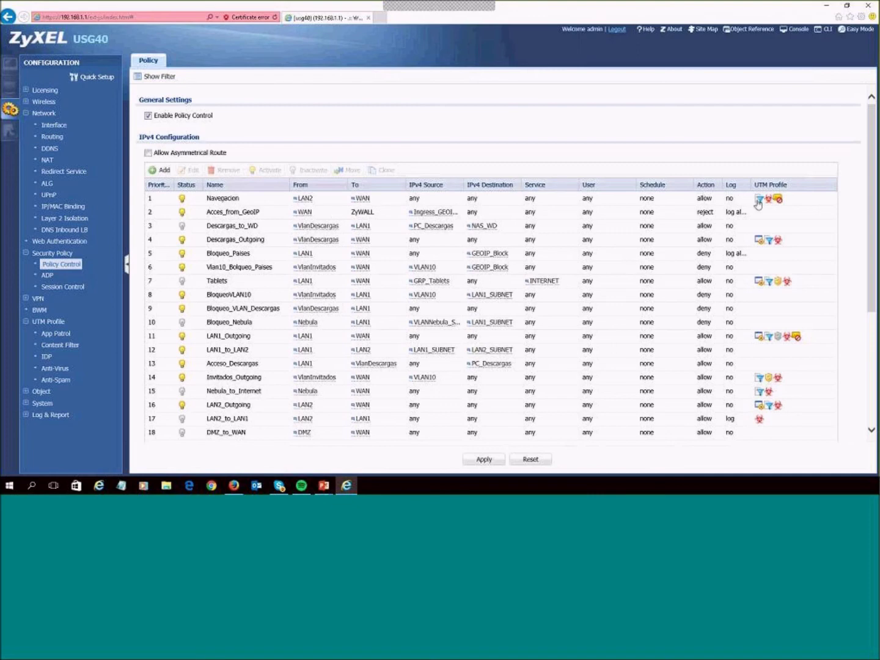
{"action": "mouse_move", "coordinate": [759, 203]}
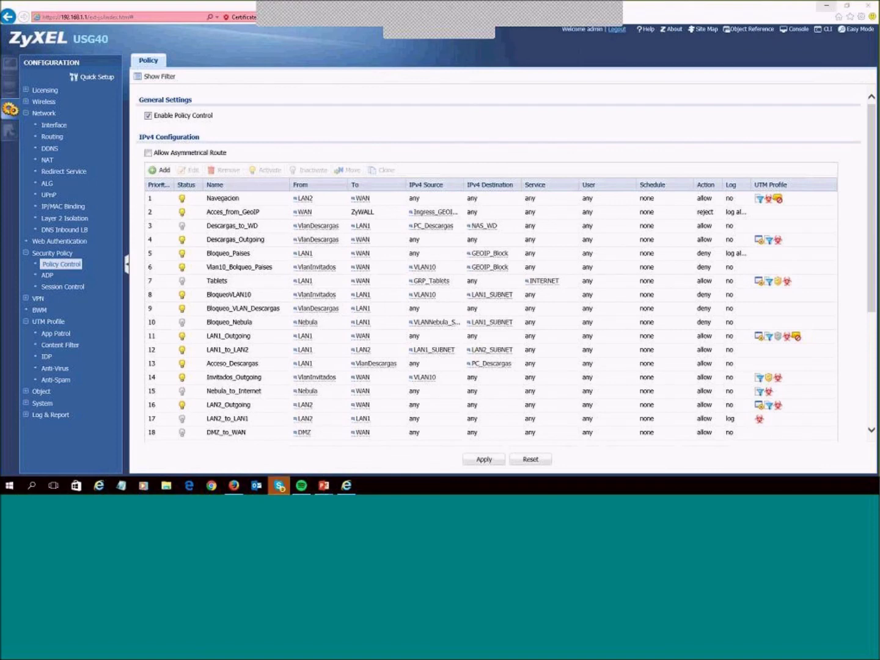
Minimize the browser to return to the PowerPoint presentation and advance to the next slide.
{"action": "left_click", "coordinate": [830, 7]}
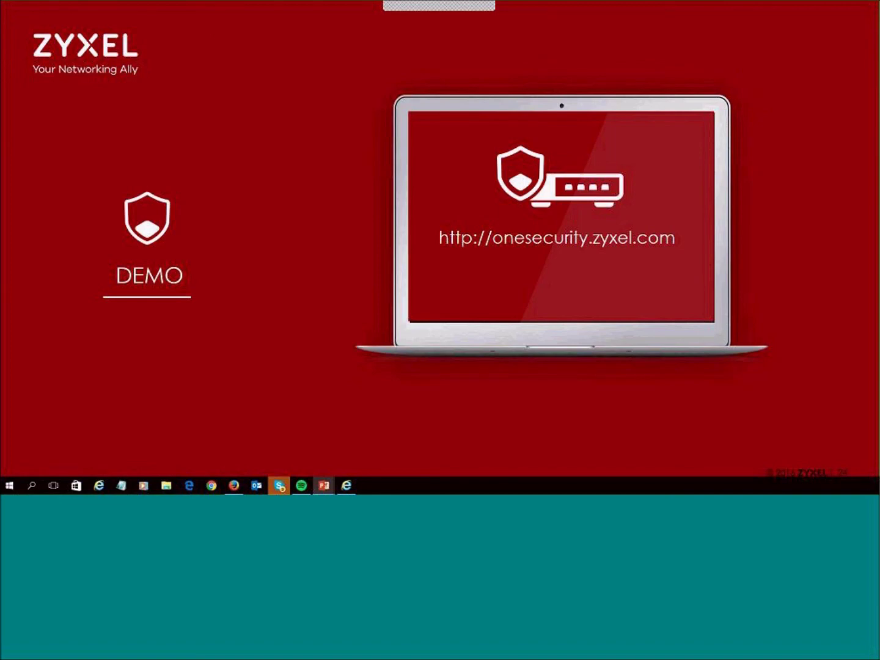
{"action": "key", "text": "Right"}
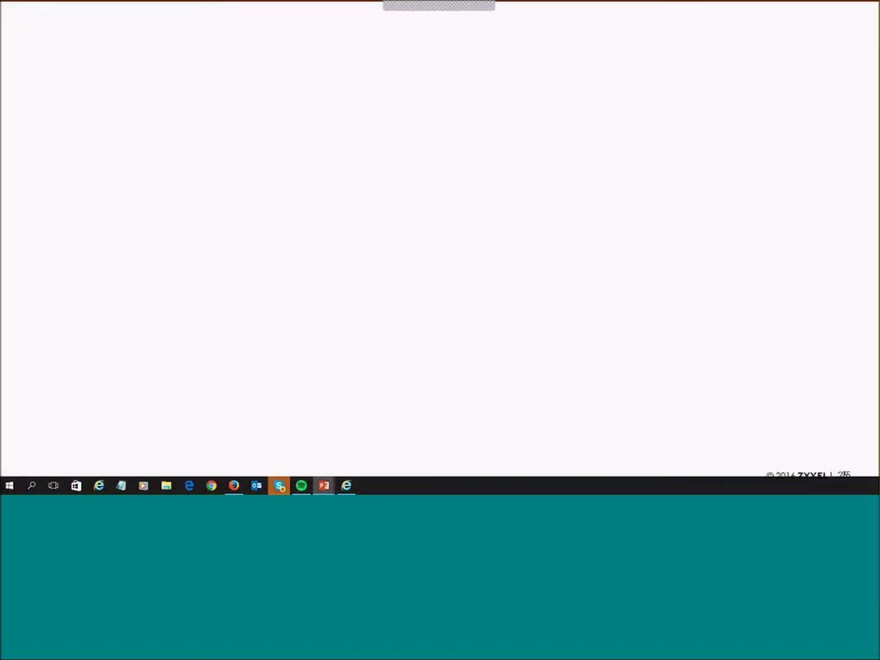